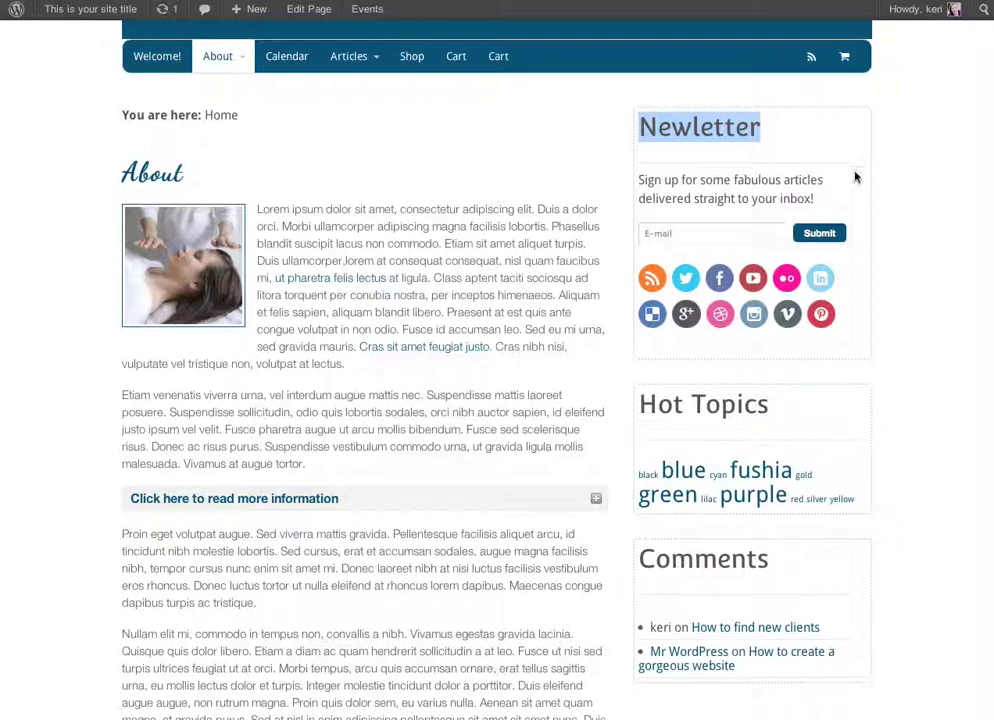
Step: Look over the About page's sidebar, and open the Canvas theme's widget styling options from the WordPress dashboard
{"action": "scroll", "coordinate": [839, 161], "scroll_direction": "up", "scroll_amount": 3}
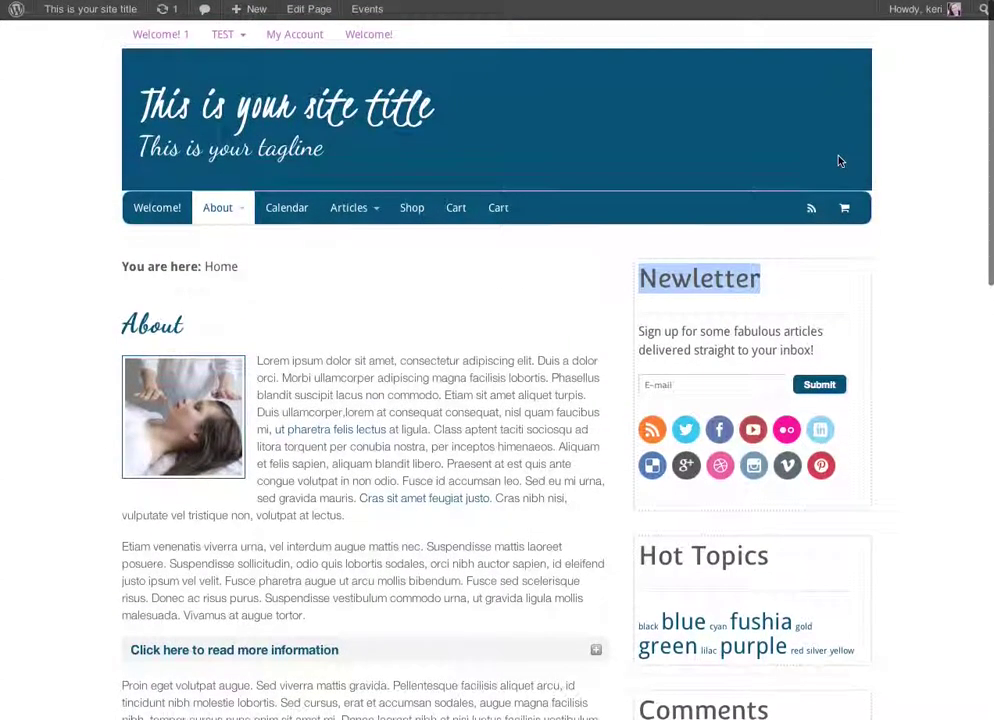
{"action": "scroll", "coordinate": [839, 161], "scroll_direction": "down", "scroll_amount": 4}
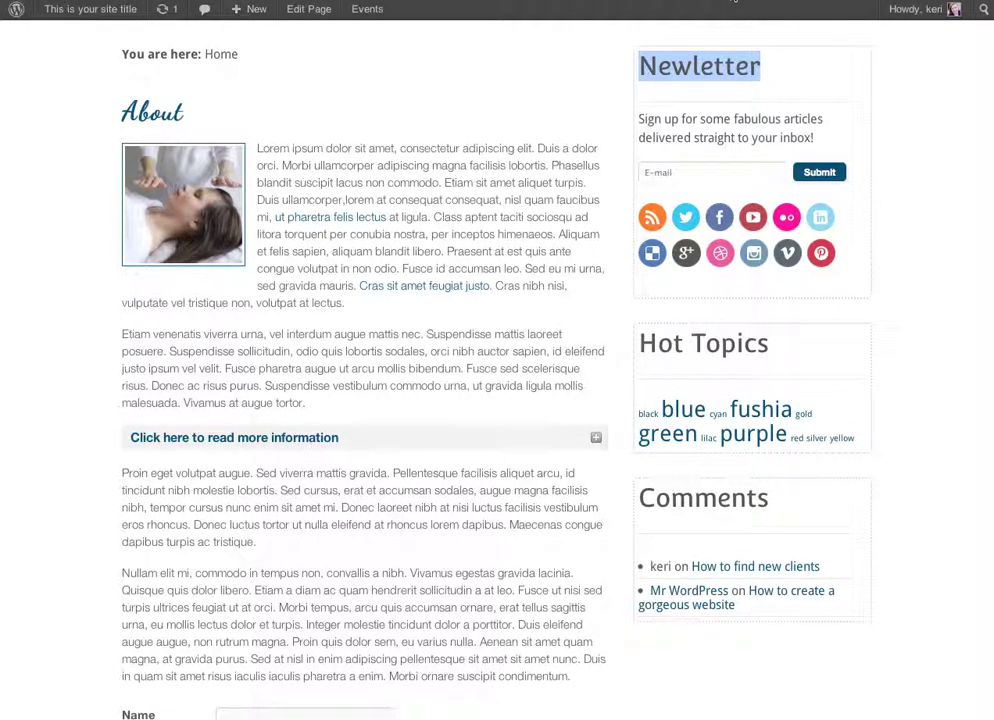
{"action": "left_click", "coordinate": [733, 3]}
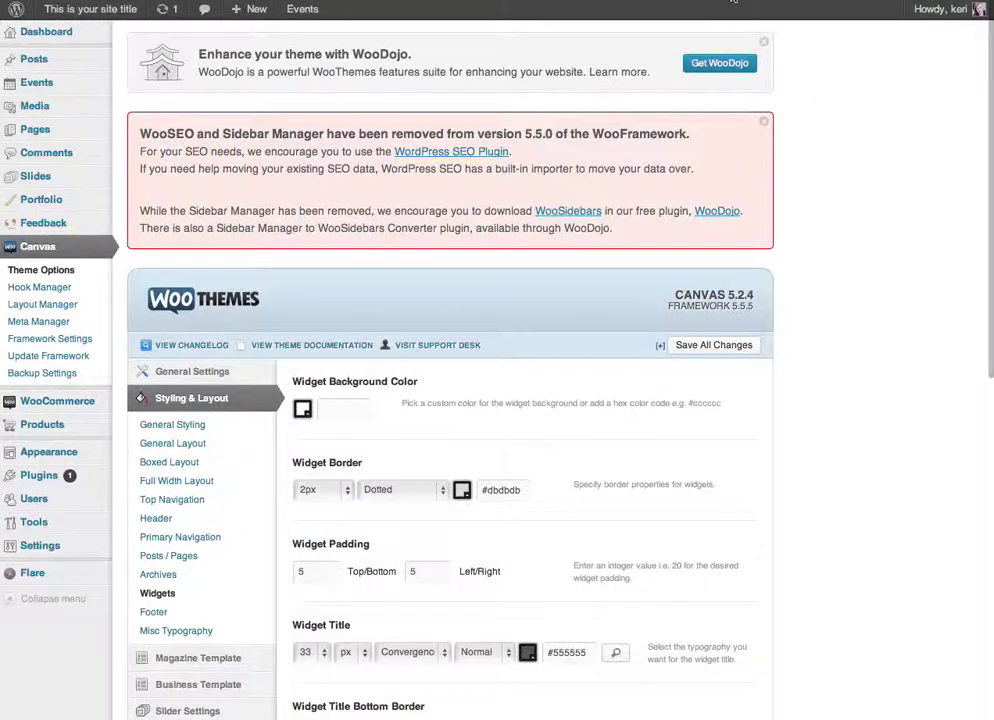
{"action": "left_click", "coordinate": [46, 32]}
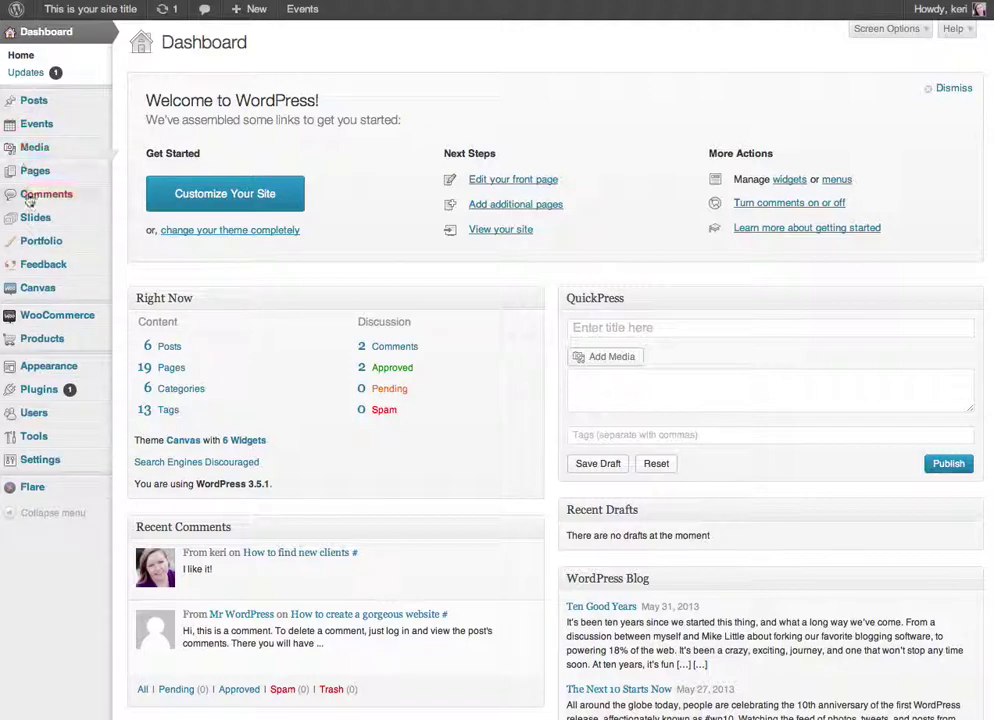
{"action": "mouse_move", "coordinate": [42, 316]}
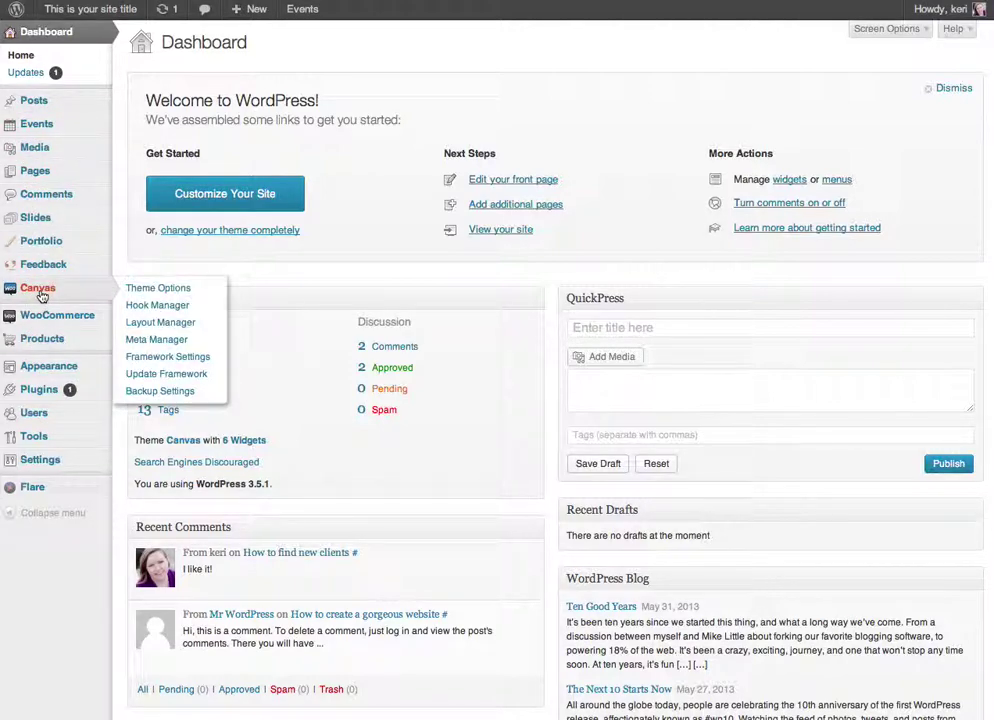
{"action": "left_click", "coordinate": [41, 292]}
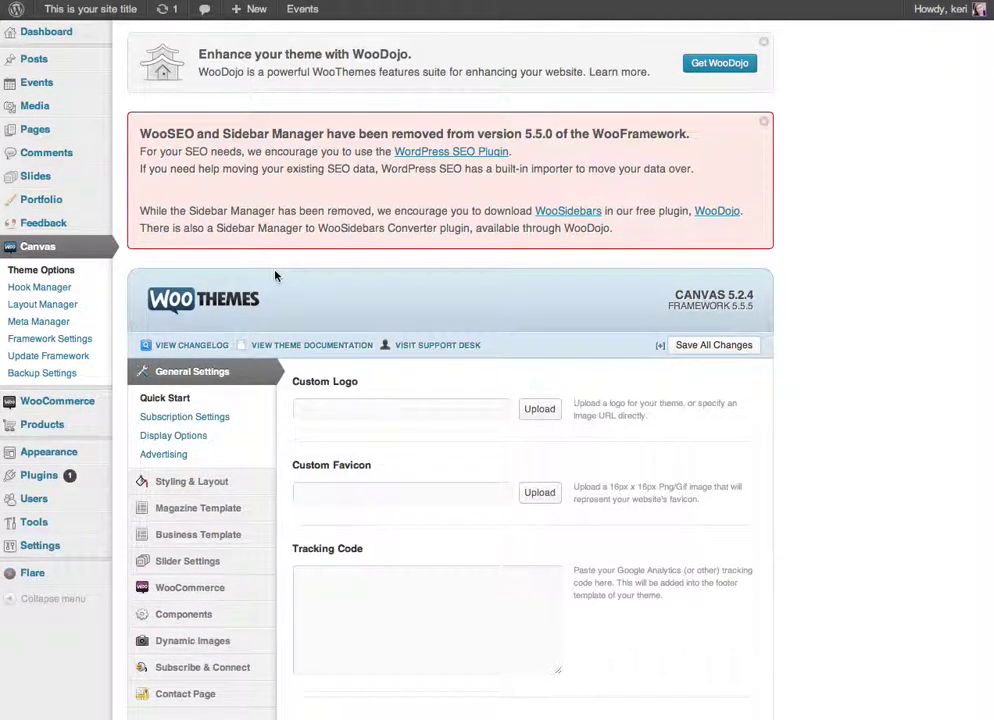
{"action": "scroll", "coordinate": [275, 276], "scroll_direction": "down", "scroll_amount": 5}
{"action": "scroll", "coordinate": [275, 276], "scroll_direction": "up", "scroll_amount": 2}
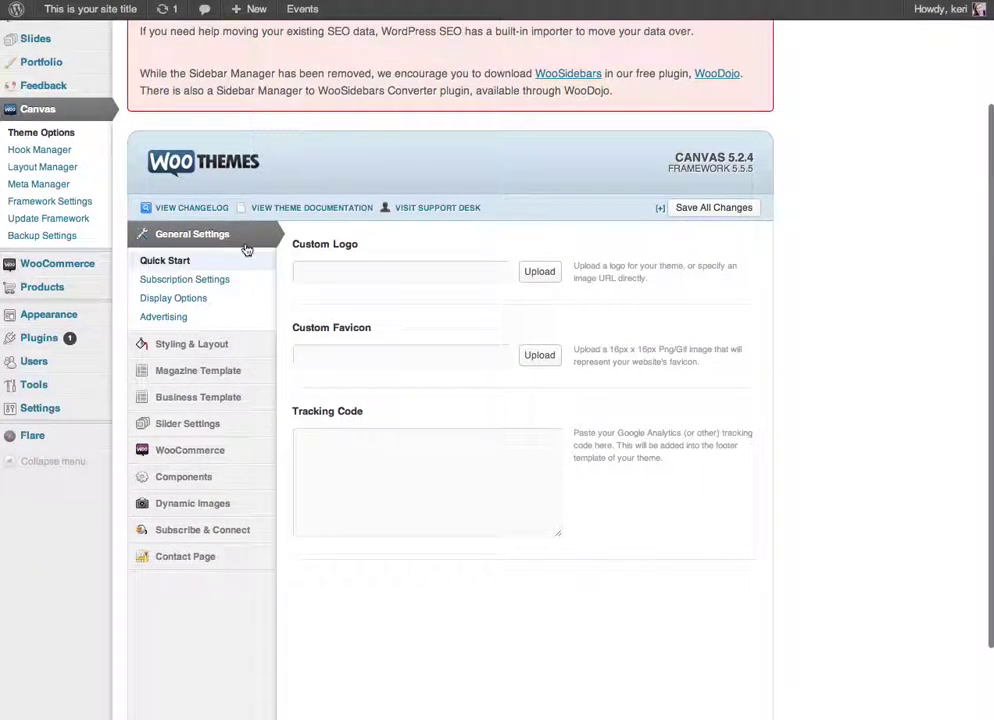
{"action": "mouse_move", "coordinate": [206, 352]}
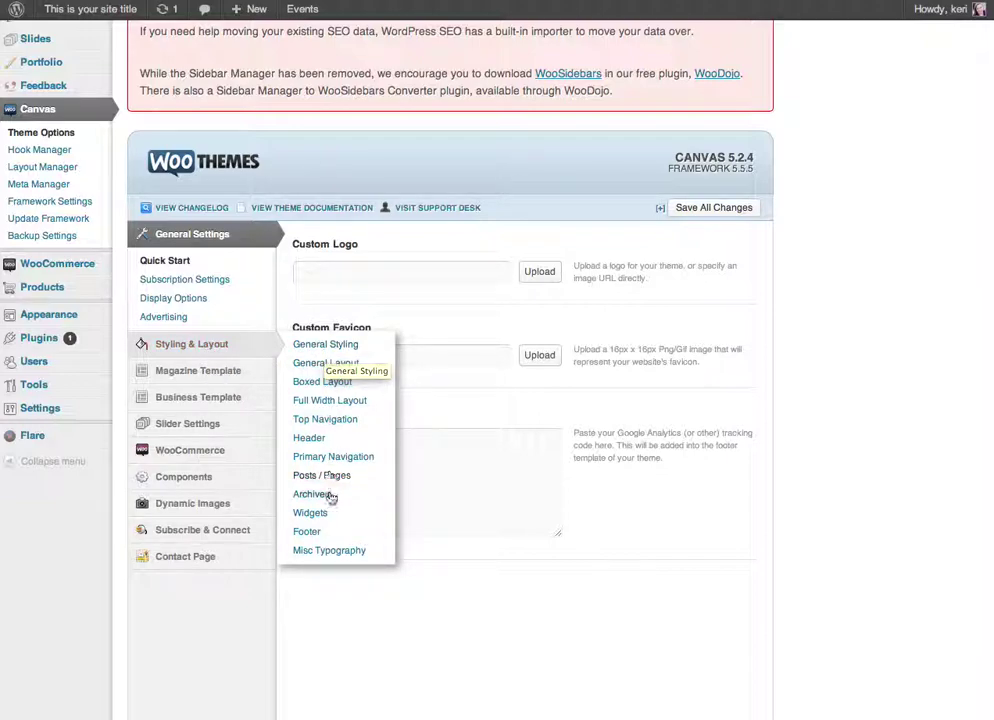
{"action": "left_click", "coordinate": [309, 513]}
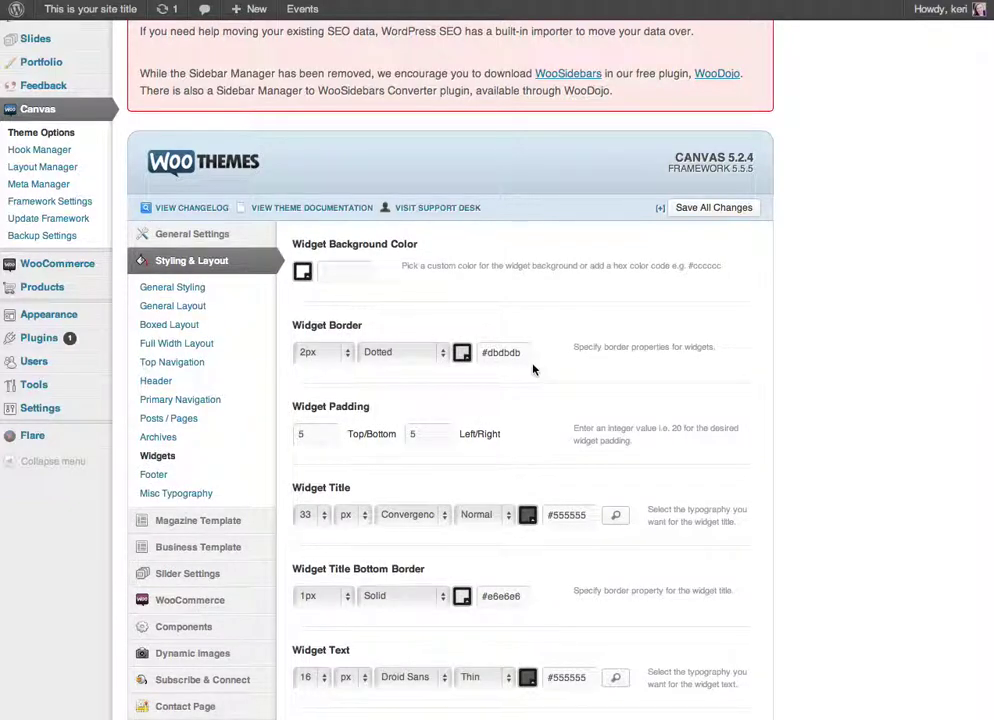
Step: Set the widget background color to #555555, copied from the widget title color, save the options and reload the About page
{"action": "scroll", "coordinate": [535, 368], "scroll_direction": "down", "scroll_amount": 3}
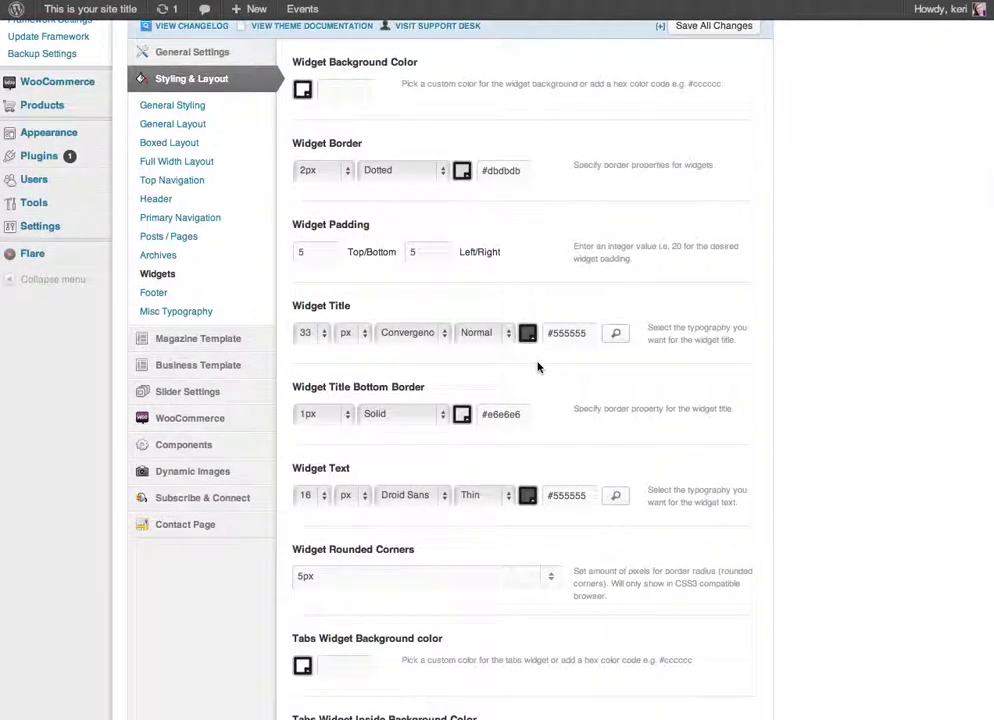
{"action": "scroll", "coordinate": [545, 358], "scroll_direction": "down", "scroll_amount": 1}
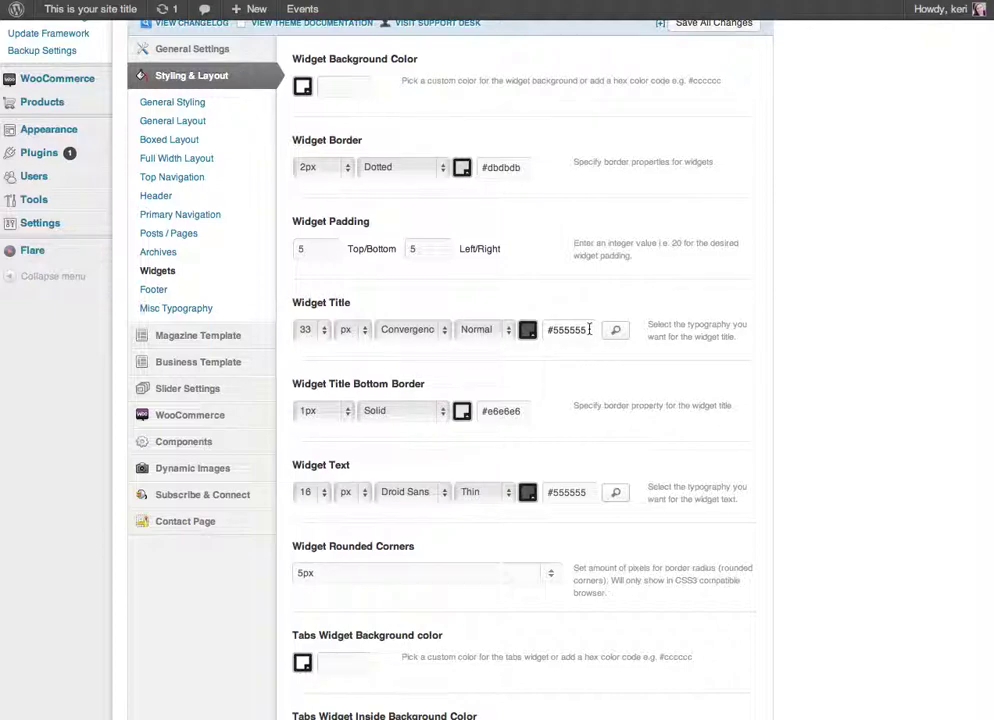
{"action": "left_click_drag", "start_coordinate": [589, 329], "coordinate": [518, 331]}
{"action": "key", "text": "ctrl+c"}
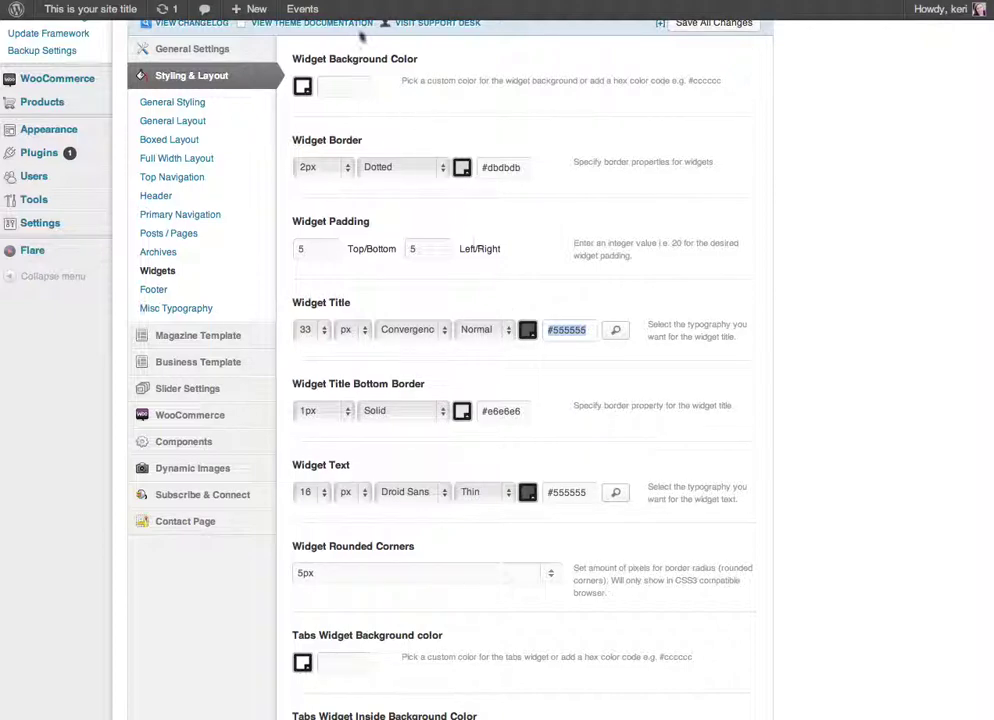
{"action": "left_click", "coordinate": [346, 87]}
{"action": "key", "text": "ctrl+v"}
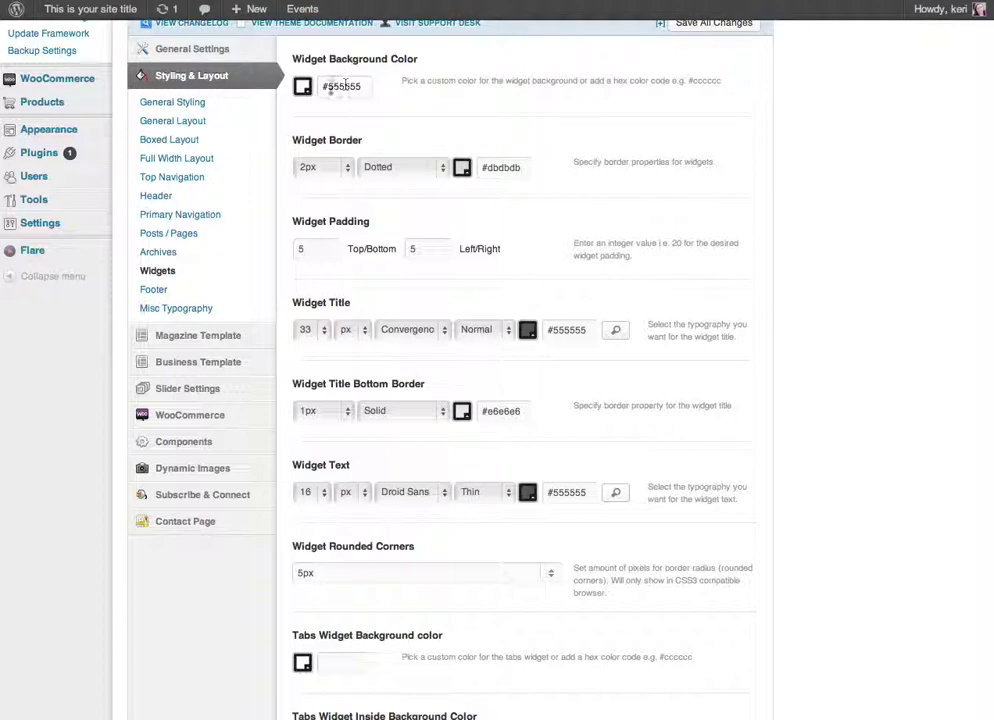
{"action": "left_click", "coordinate": [730, 25]}
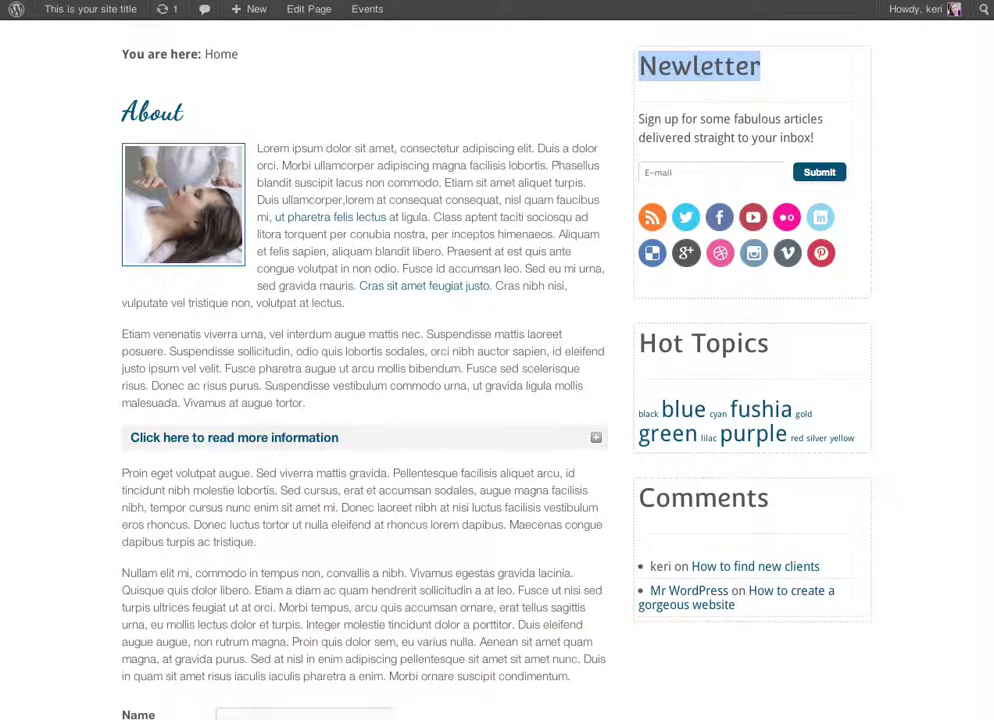
{"action": "key", "text": "super+r"}
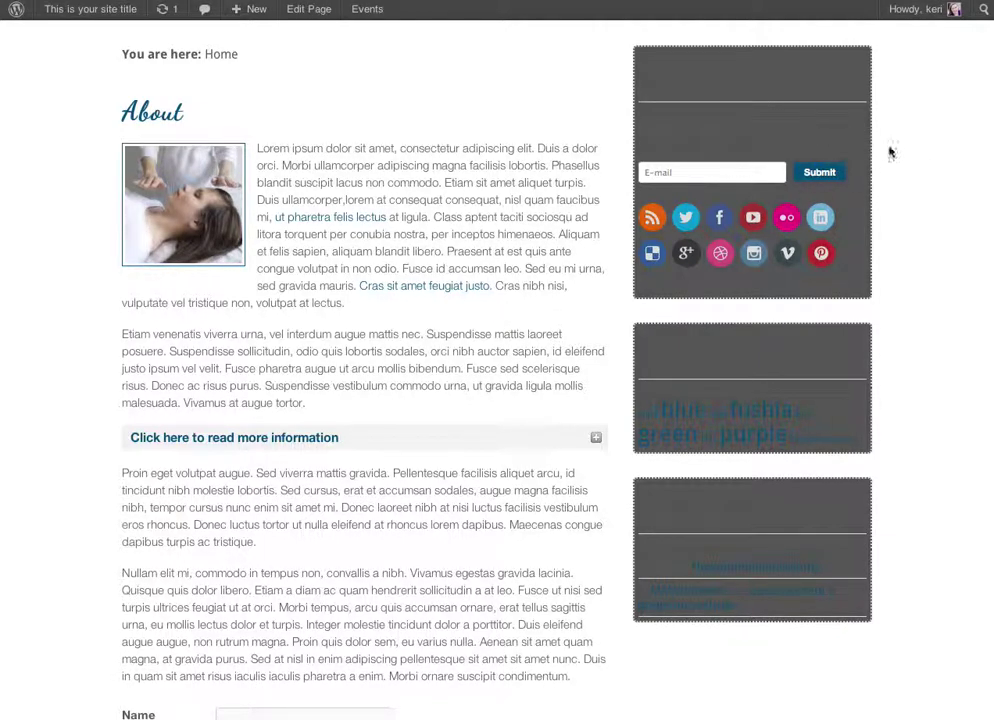
Step: Return to the theme options and clear the widget background color
{"action": "left_click", "coordinate": [734, 2]}
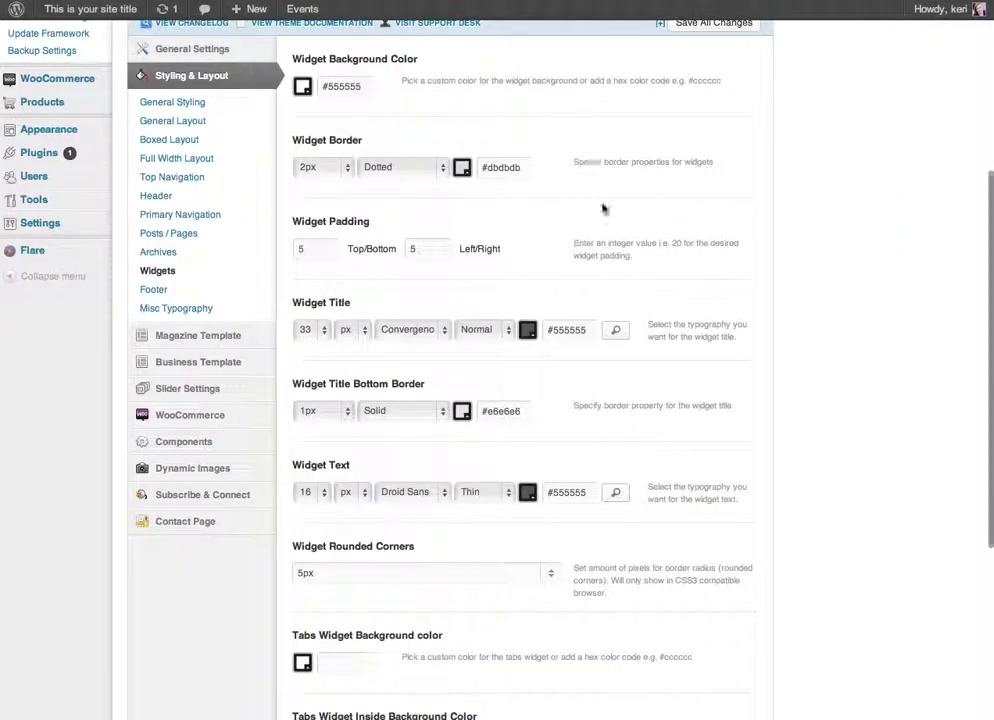
{"action": "triple_click", "coordinate": [344, 86]}
{"action": "key", "text": "BackSpace"}
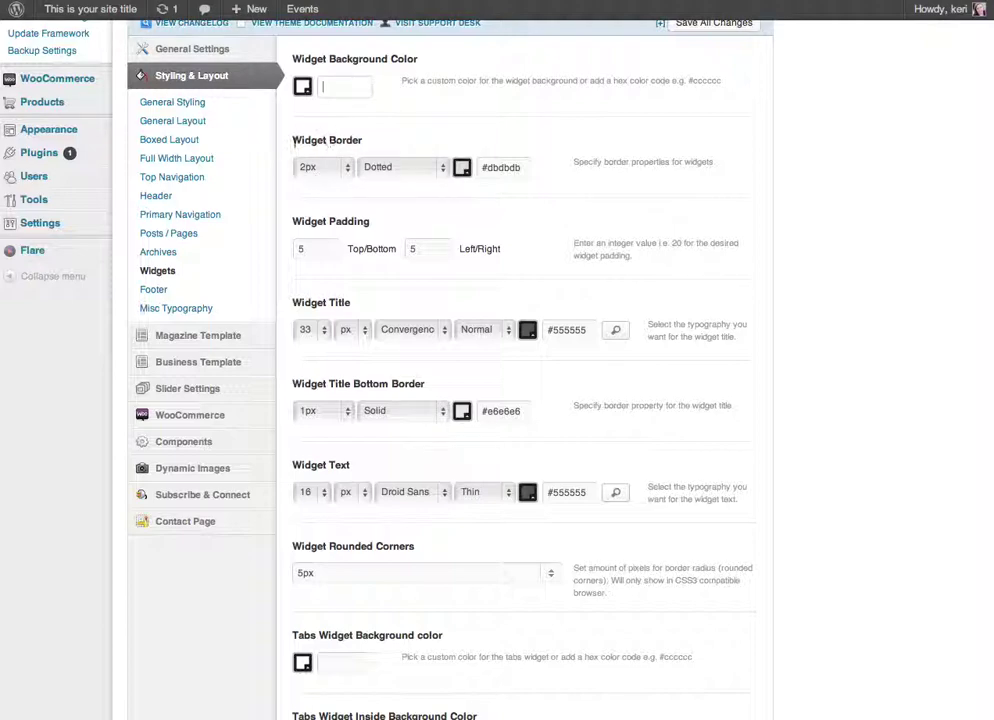
Step: Set the widget border to 5px Dashed, save the options and check the sidebar widgets on the About page
{"action": "left_click_drag", "start_coordinate": [311, 140], "coordinate": [395, 140]}
{"action": "left_click", "coordinate": [379, 178]}
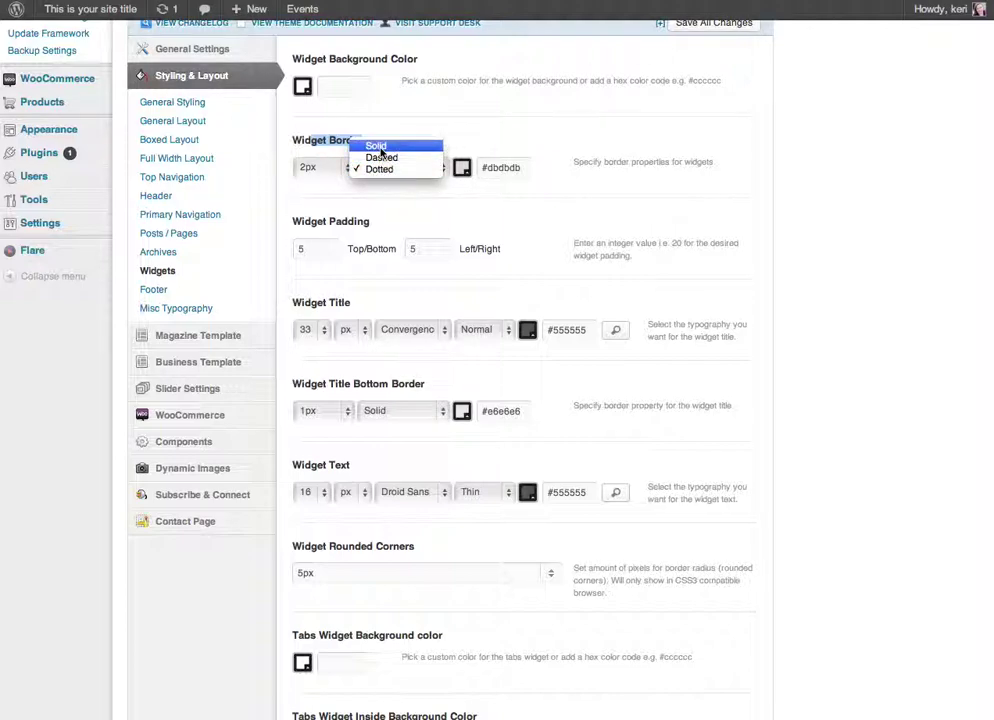
{"action": "left_click", "coordinate": [382, 157]}
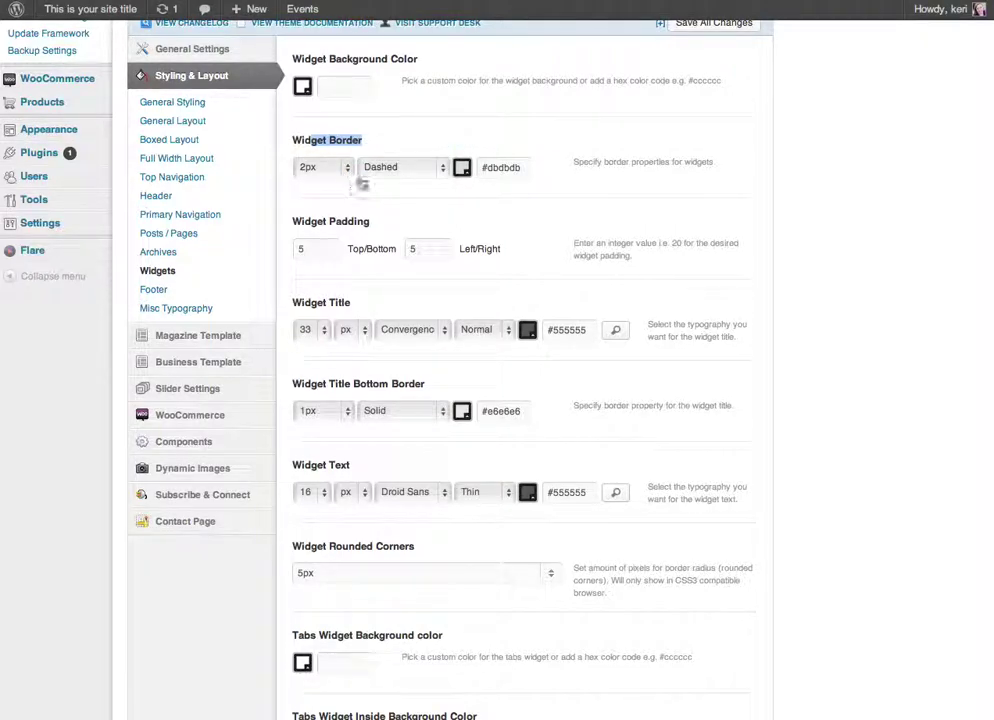
{"action": "left_click", "coordinate": [346, 169]}
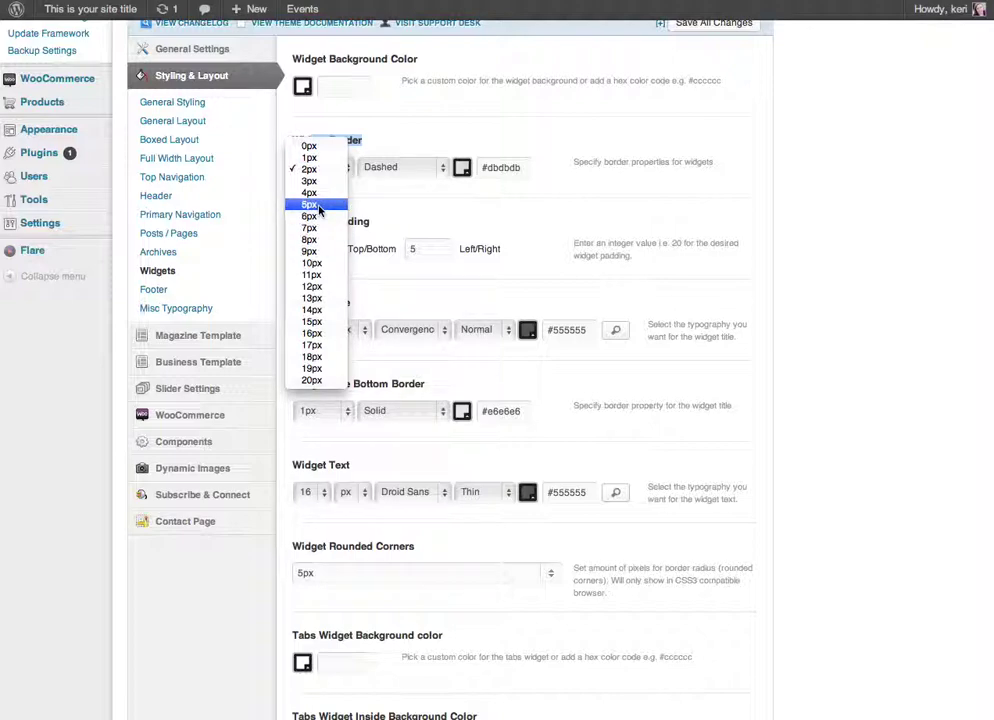
{"action": "key", "text": "Escape"}
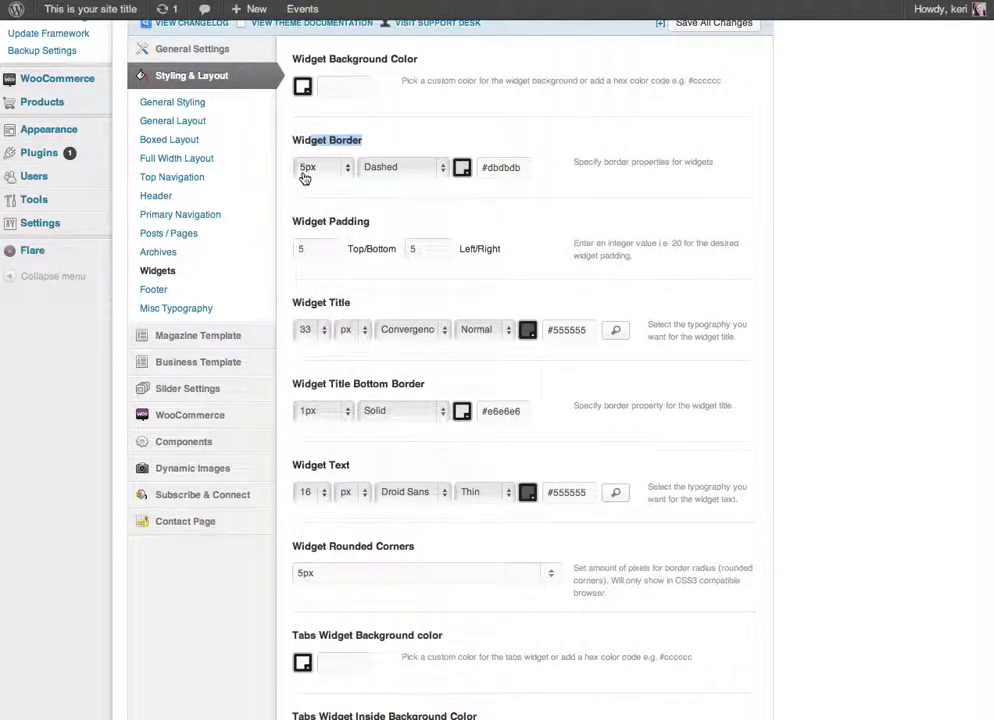
{"action": "left_click", "coordinate": [717, 30]}
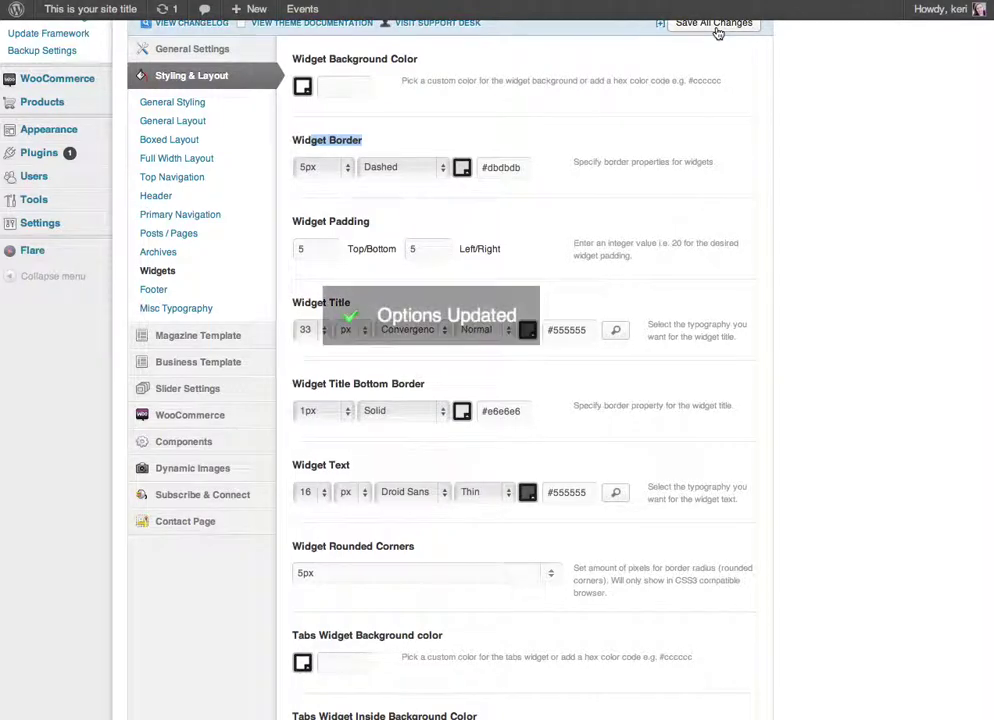
{"action": "left_click", "coordinate": [837, 1]}
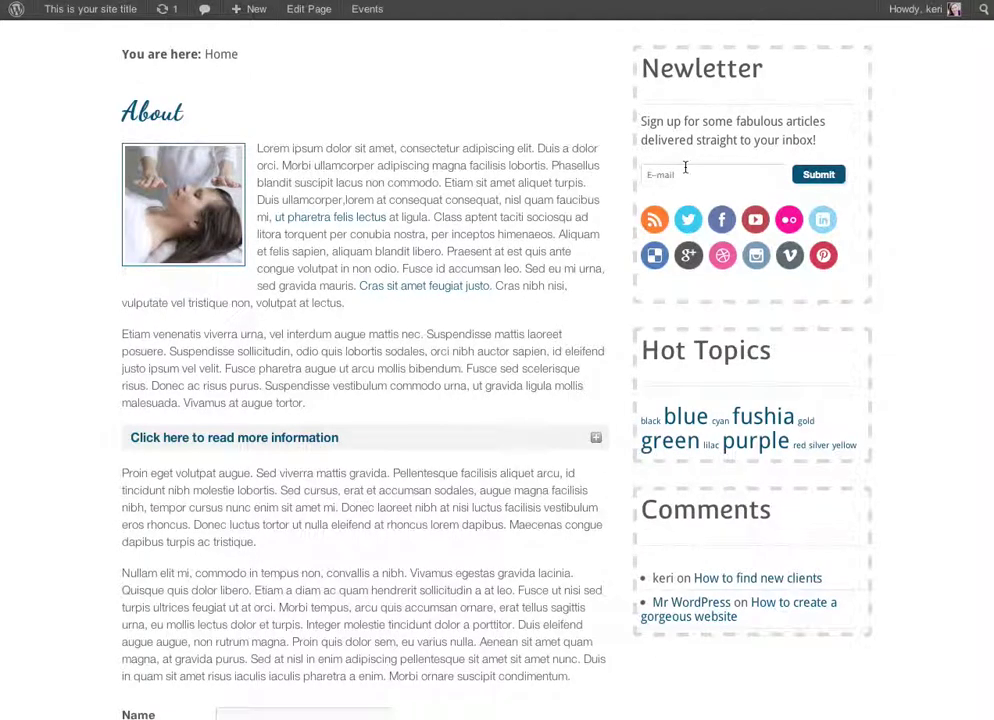
{"action": "scroll", "coordinate": [686, 172], "scroll_direction": "up", "scroll_amount": 3}
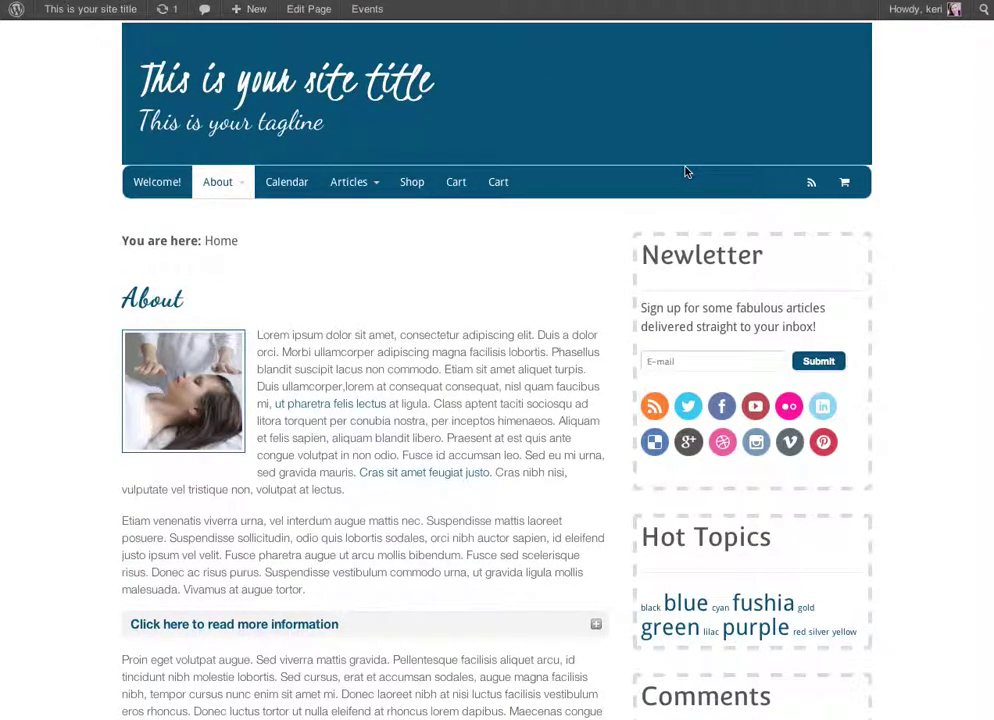
{"action": "scroll", "coordinate": [686, 172], "scroll_direction": "down", "scroll_amount": 2}
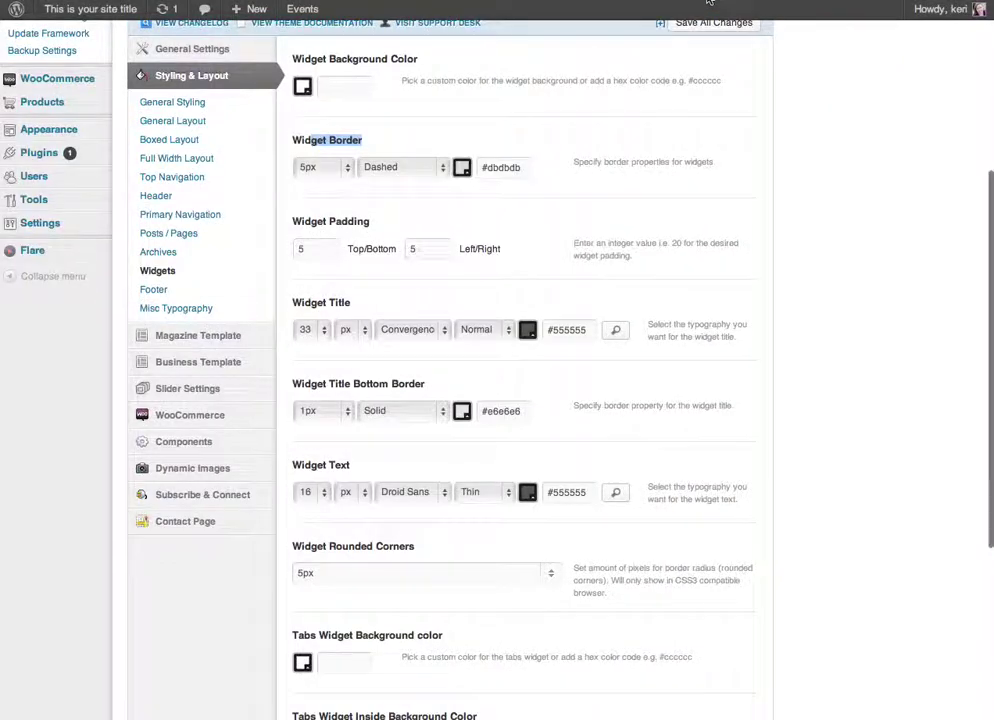
Step: Set the widget padding to 0 for both top/bottom and left/right, save the options and reload the About page
{"action": "left_click", "coordinate": [326, 250]}
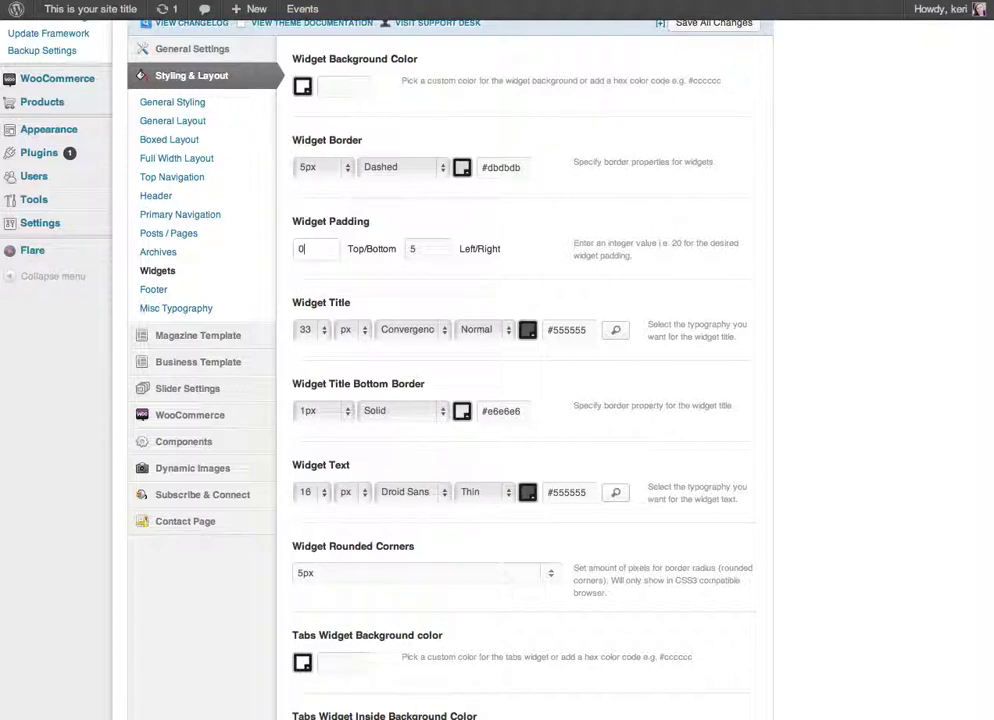
{"action": "left_click", "coordinate": [424, 248]}
{"action": "type", "text": "0"}
{"action": "scroll", "coordinate": [450, 262], "scroll_direction": "up", "scroll_amount": 5}
{"action": "left_click", "coordinate": [745, 346]}
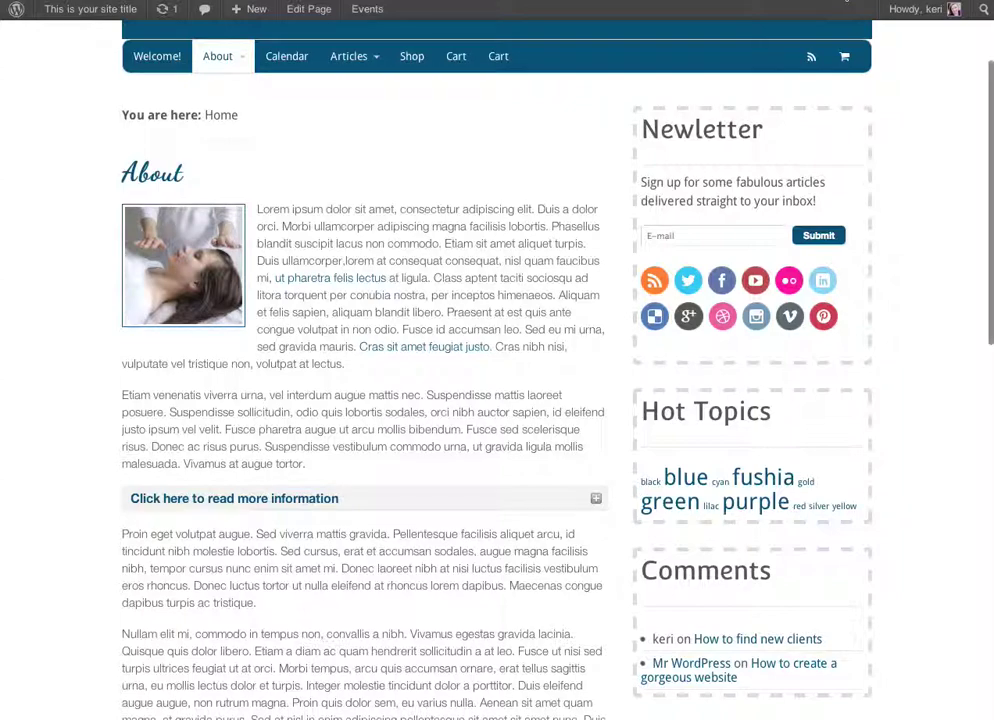
{"action": "key", "text": "super+r"}
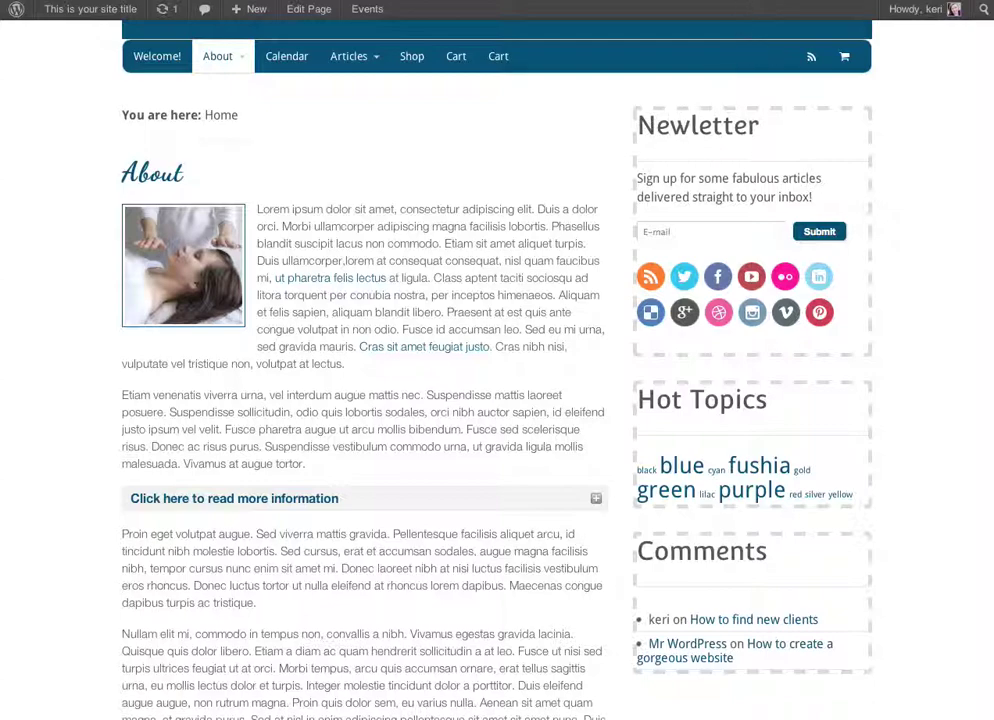
Step: Return to the theme options and set the widget padding to 5 for both top/bottom and left/right
{"action": "key", "text": "ctrl+Tab"}
{"action": "scroll", "coordinate": [346, 453], "scroll_direction": "down", "scroll_amount": 5}
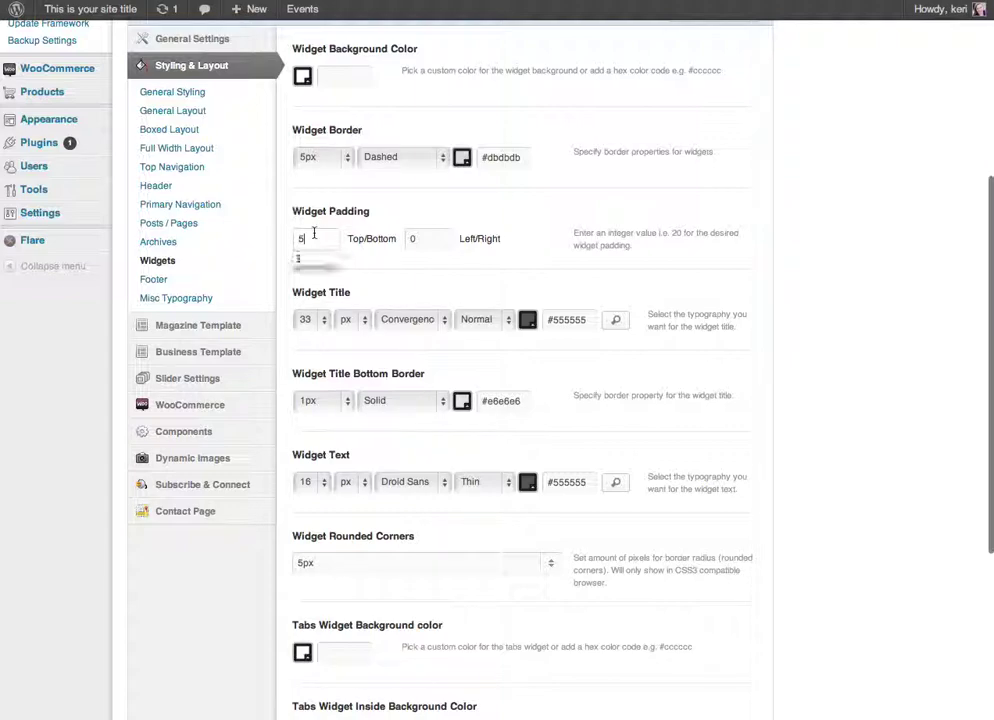
{"action": "left_click", "coordinate": [428, 242]}
{"action": "key", "text": "BackSpace"}
{"action": "type", "text": "5"}
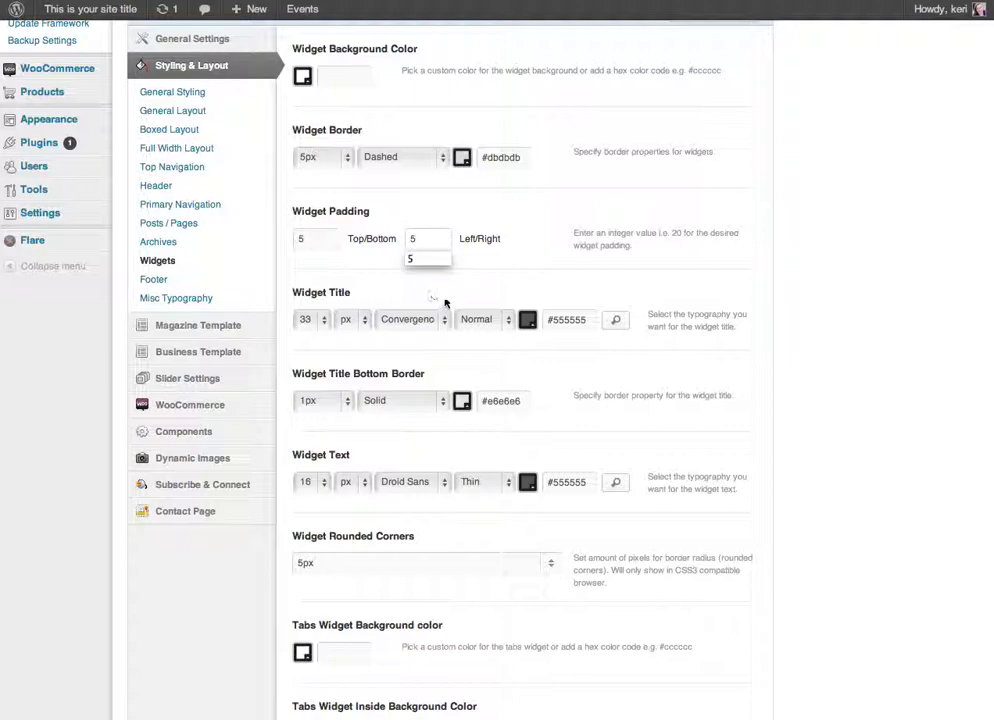
{"action": "left_click", "coordinate": [521, 281]}
Step: Change the widget title font to Dancing Script
{"action": "scroll", "coordinate": [521, 281], "scroll_direction": "down", "scroll_amount": 3}
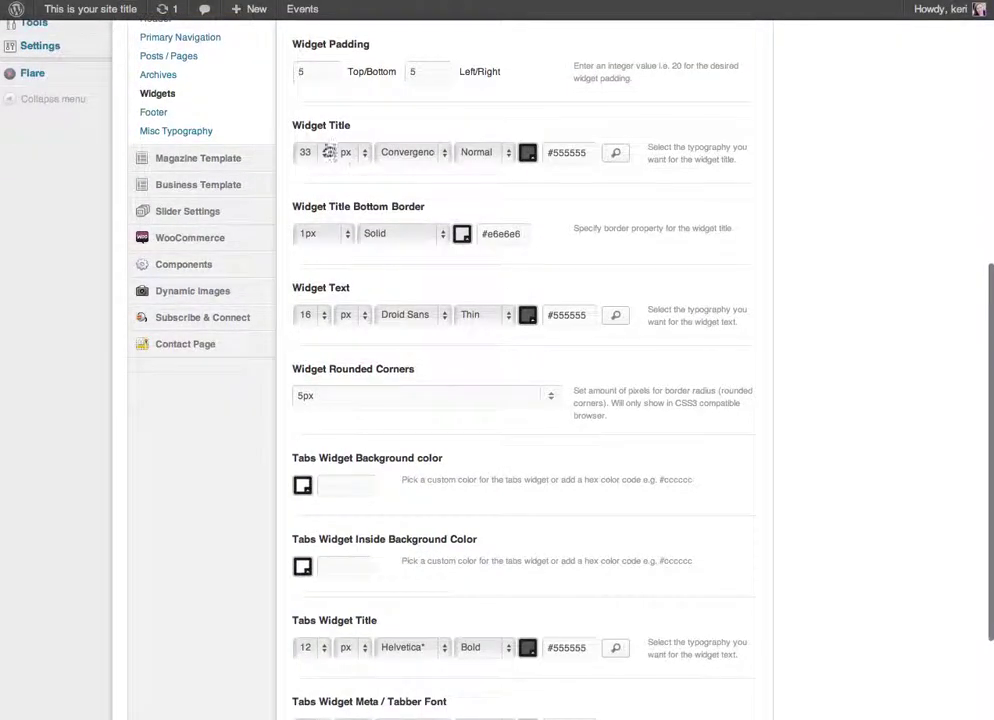
{"action": "left_click", "coordinate": [440, 156]}
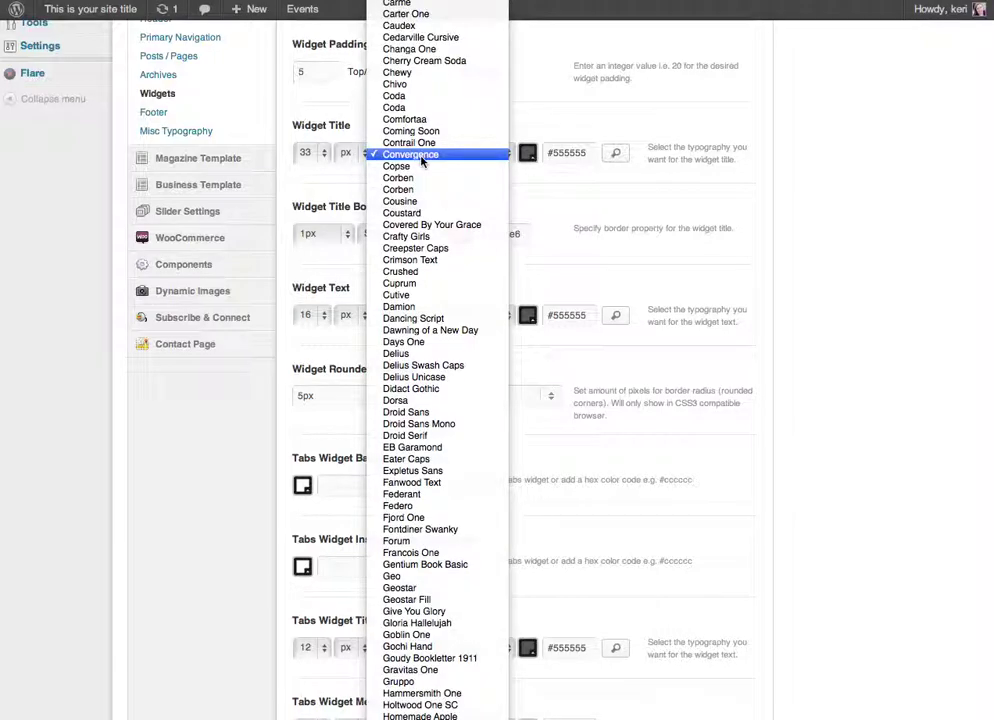
{"action": "left_click", "coordinate": [427, 320]}
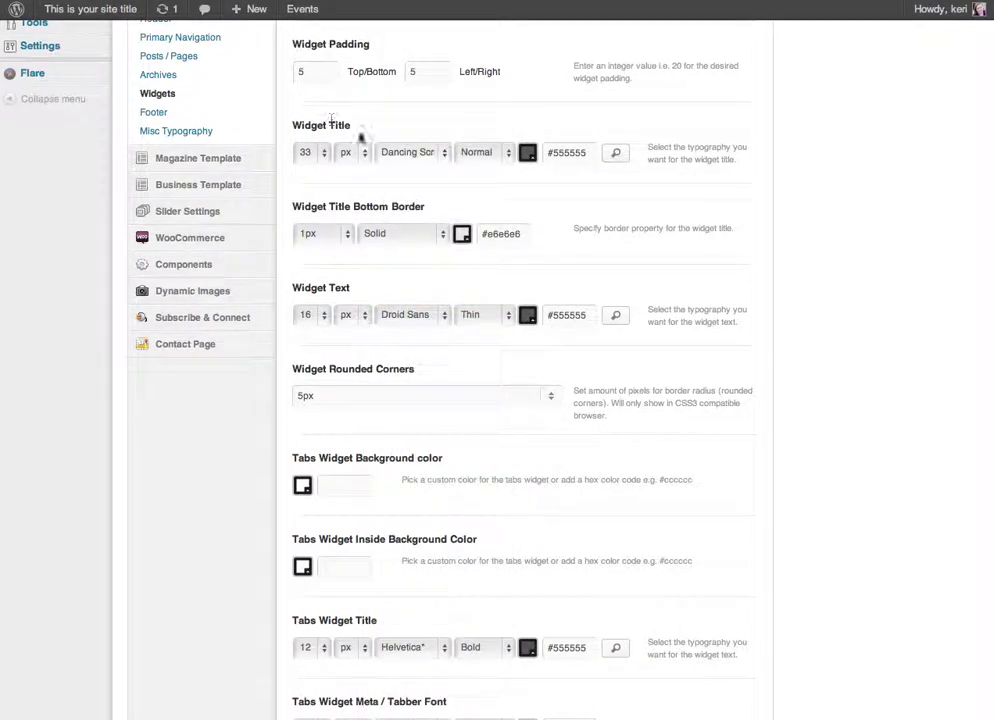
{"action": "left_click", "coordinate": [318, 160]}
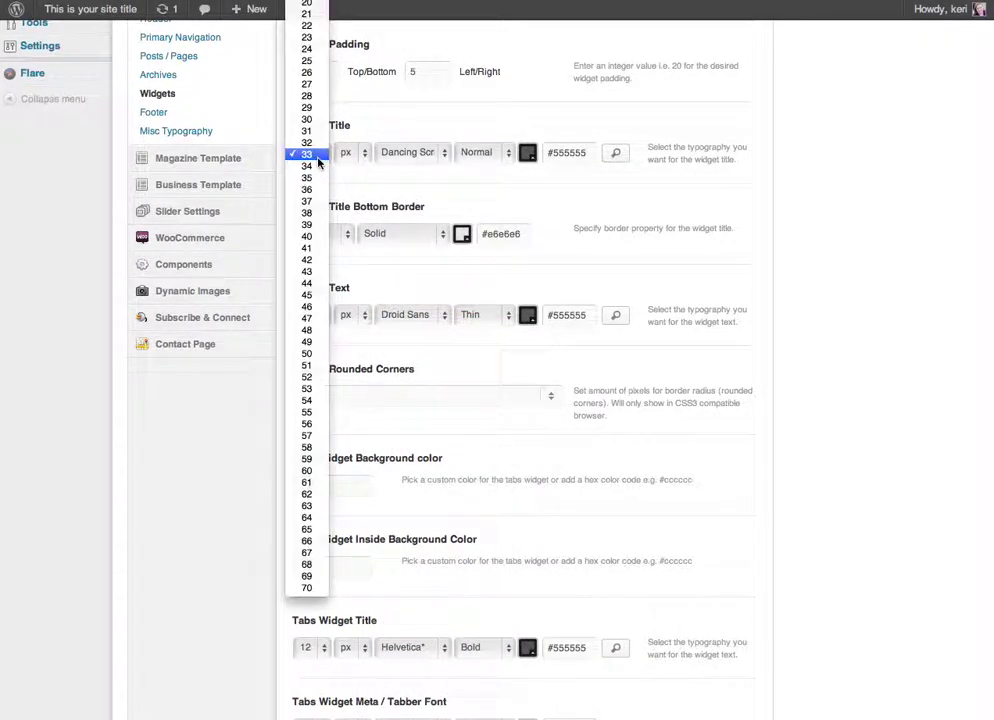
{"action": "left_click", "coordinate": [484, 228]}
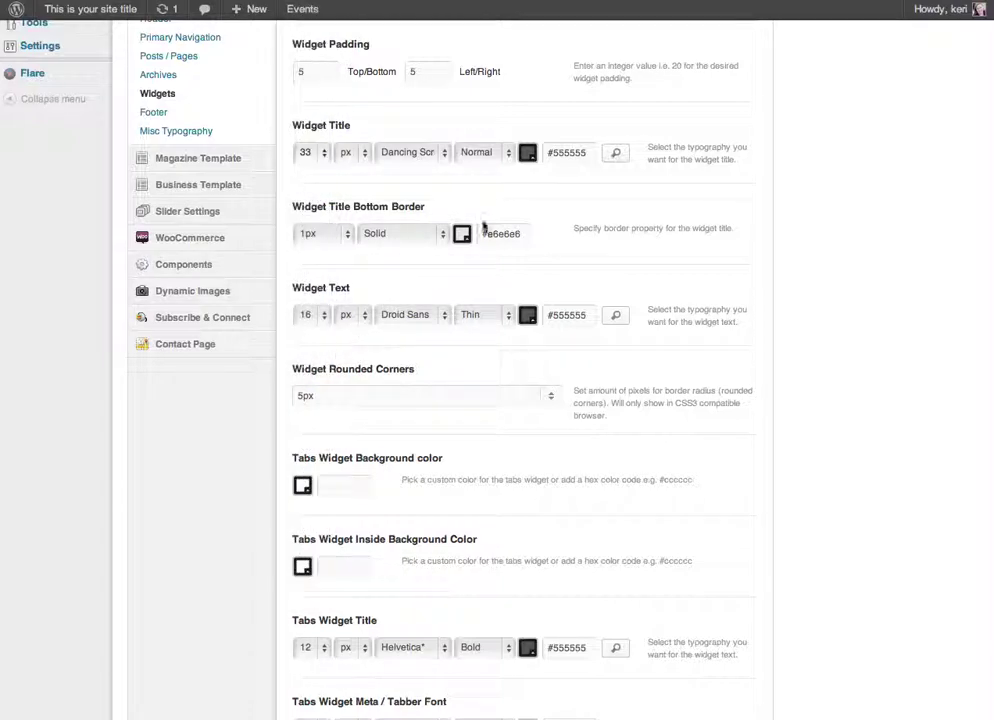
Step: Set the widget title size to 50 px, save the options and check the sidebar widget titles down the About page
{"action": "left_click", "coordinate": [533, 158]}
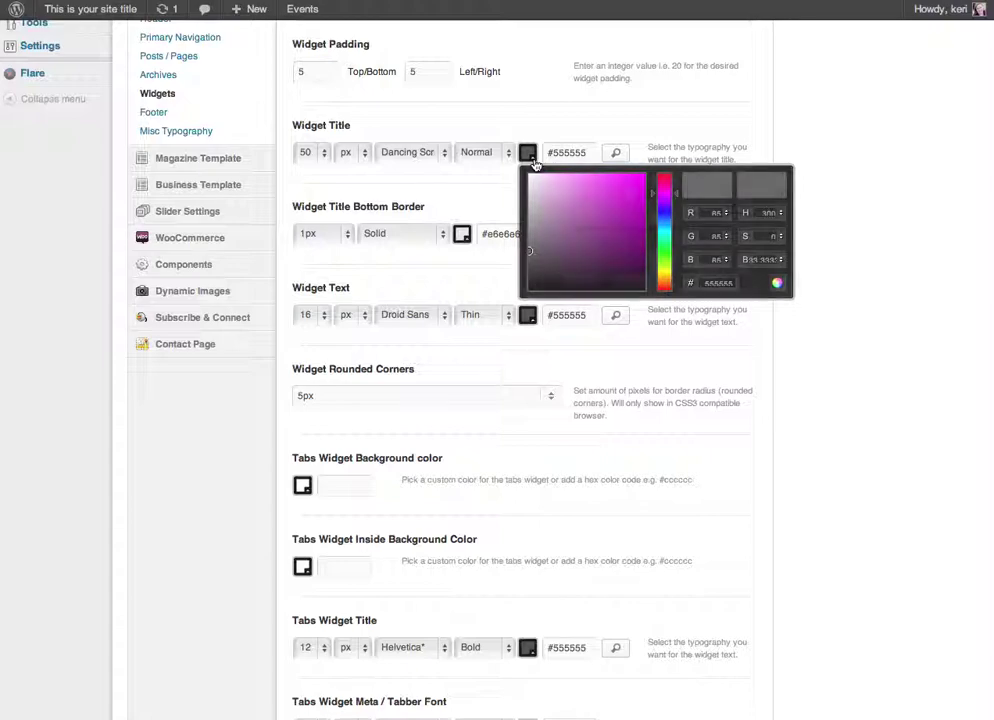
{"action": "left_click", "coordinate": [904, 145]}
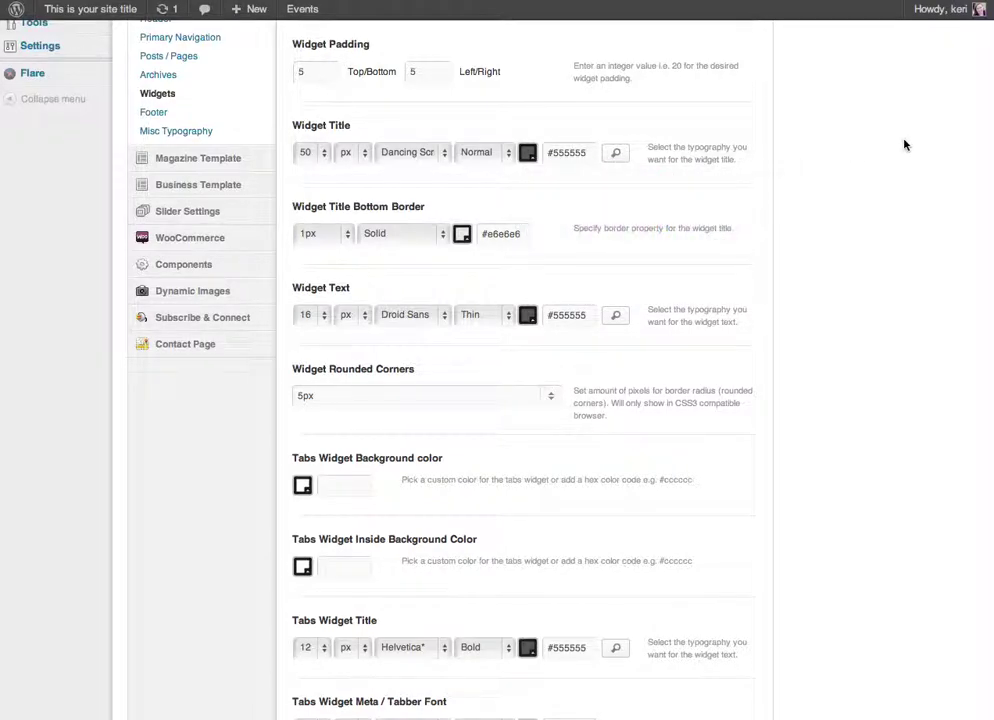
{"action": "scroll", "coordinate": [904, 145], "scroll_direction": "up", "scroll_amount": 5}
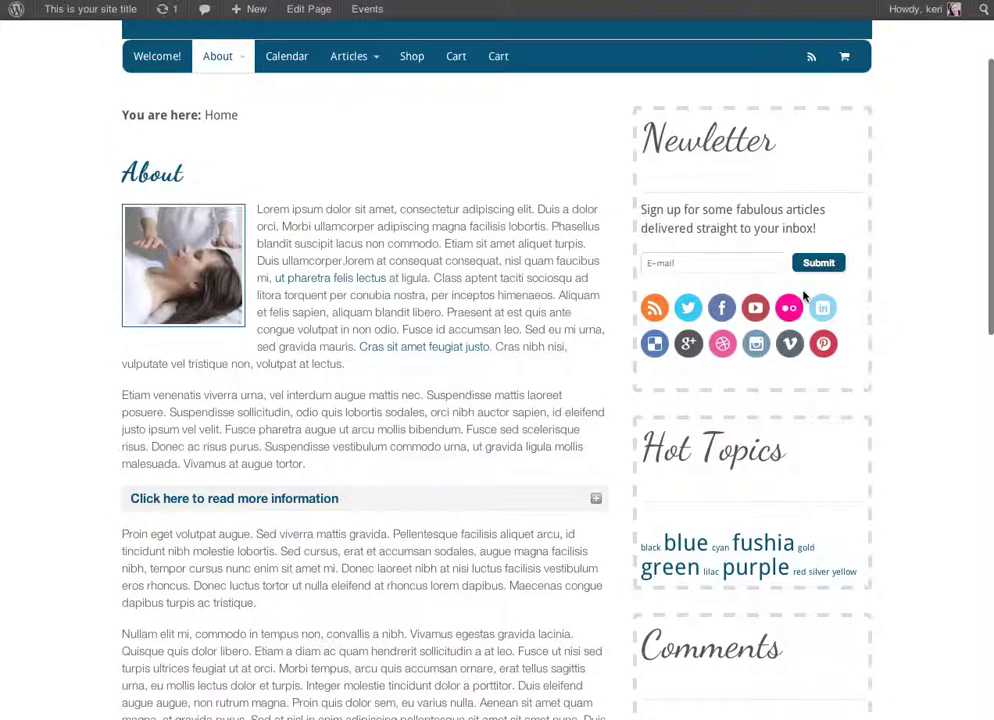
{"action": "scroll", "coordinate": [804, 295], "scroll_direction": "down", "scroll_amount": 5}
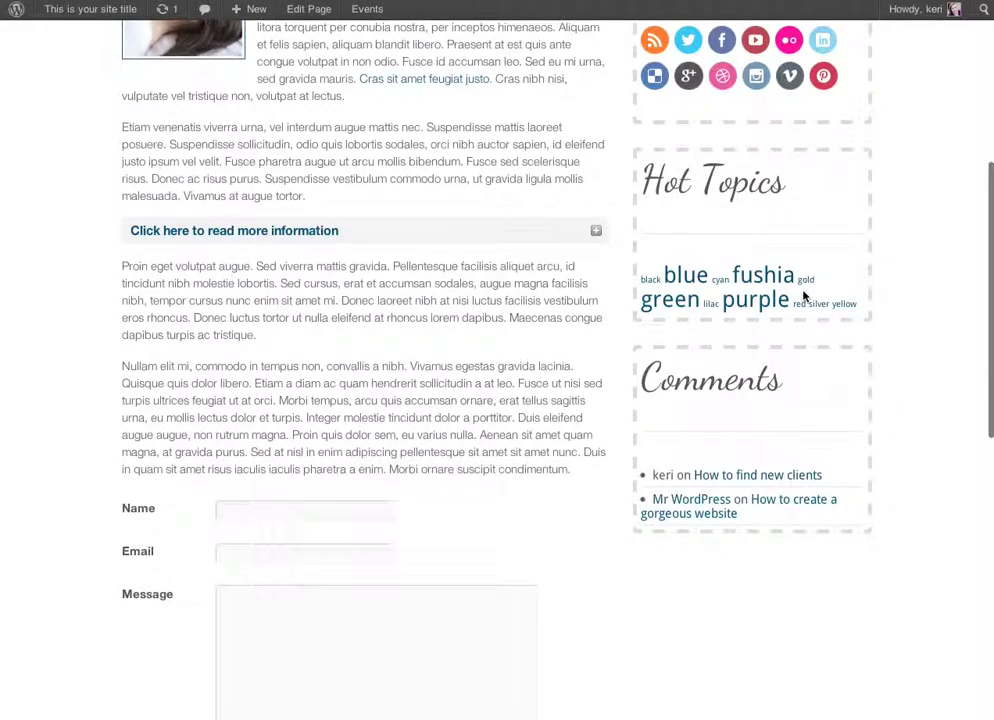
{"action": "scroll", "coordinate": [804, 295], "scroll_direction": "down", "scroll_amount": 5}
{"action": "scroll", "coordinate": [805, 295], "scroll_direction": "up", "scroll_amount": 13}
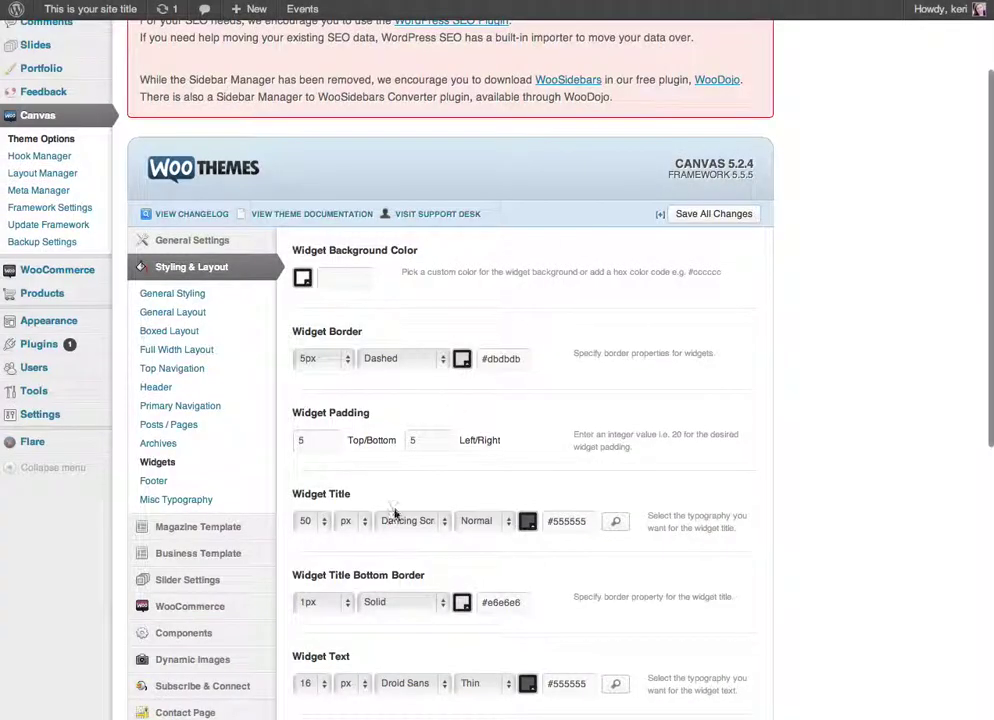
Step: Return to the theme's widget options and examine the title bottom border, widget text and rounded corners settings
{"action": "scroll", "coordinate": [395, 516], "scroll_direction": "down", "scroll_amount": 5}
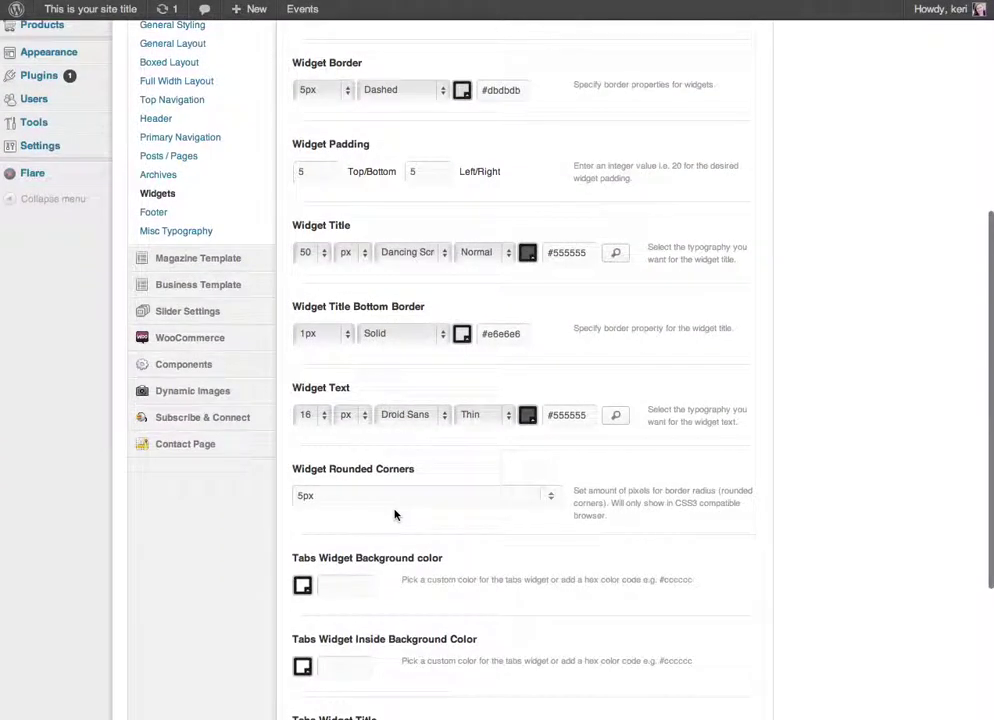
{"action": "scroll", "coordinate": [395, 516], "scroll_direction": "down", "scroll_amount": 4}
{"action": "scroll", "coordinate": [396, 516], "scroll_direction": "up", "scroll_amount": 2}
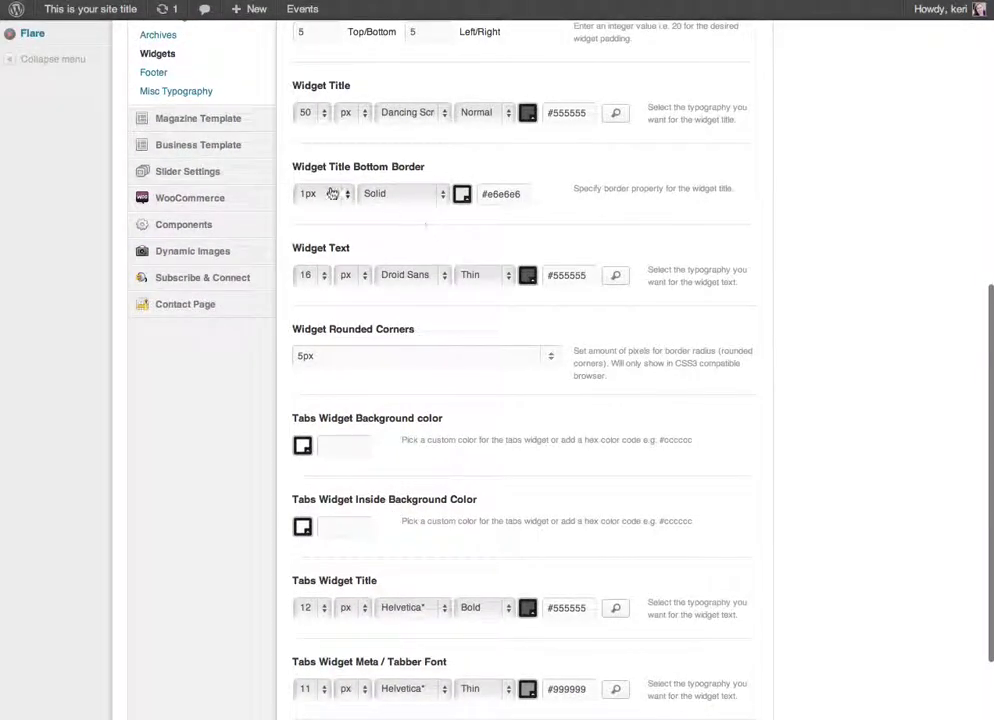
{"action": "scroll", "coordinate": [354, 201], "scroll_direction": "up", "scroll_amount": 3}
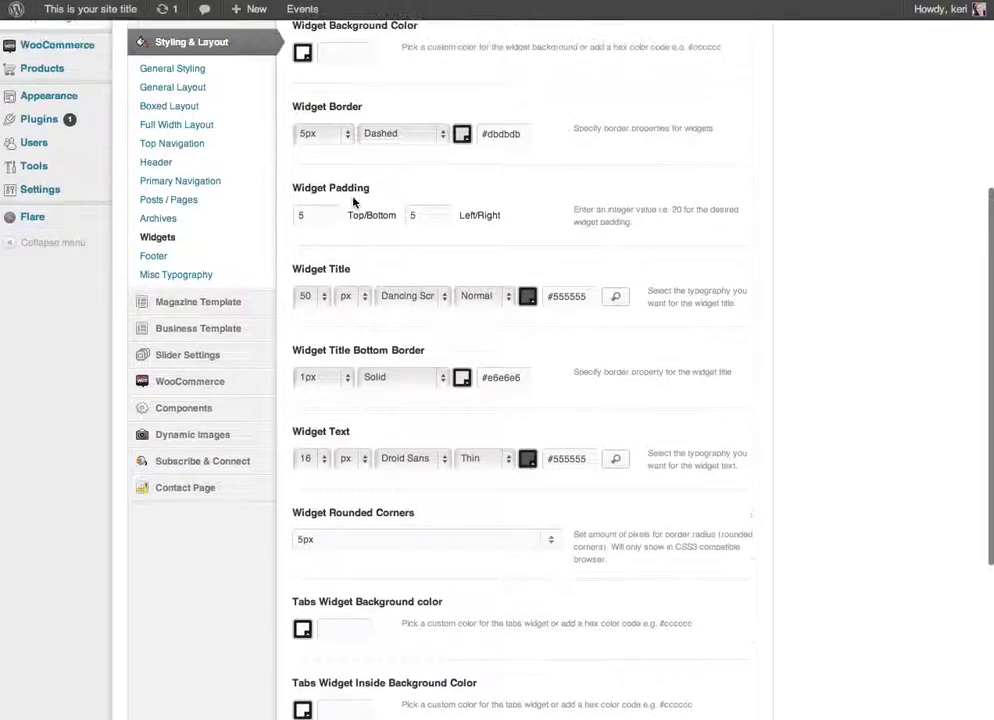
{"action": "scroll", "coordinate": [400, 388], "scroll_direction": "down", "scroll_amount": 1}
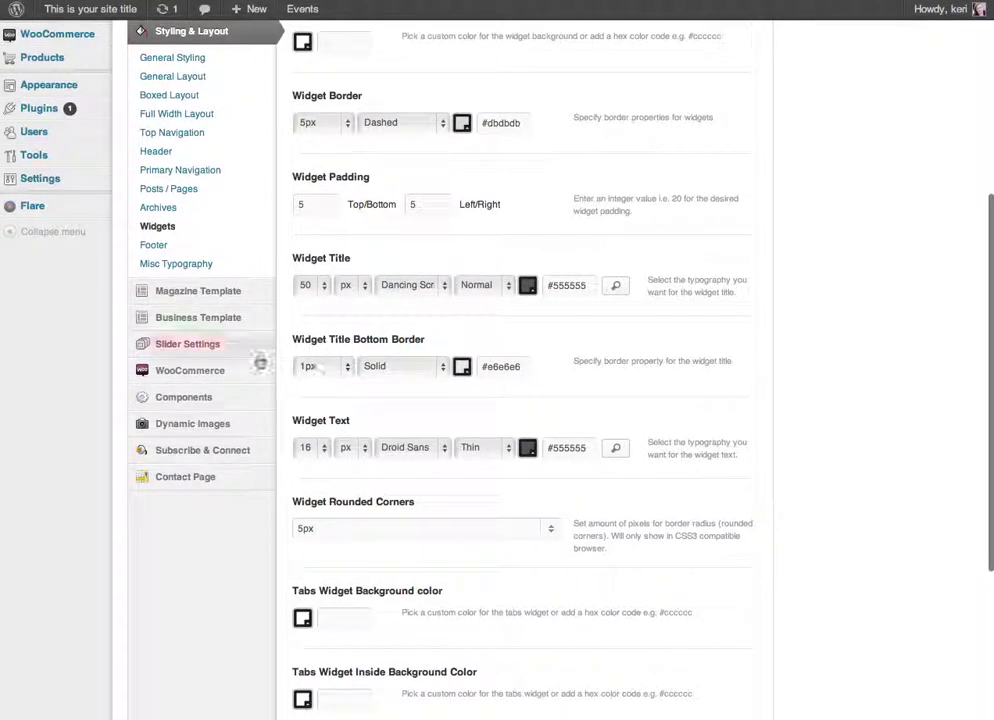
{"action": "scroll", "coordinate": [489, 377], "scroll_direction": "down", "scroll_amount": 4}
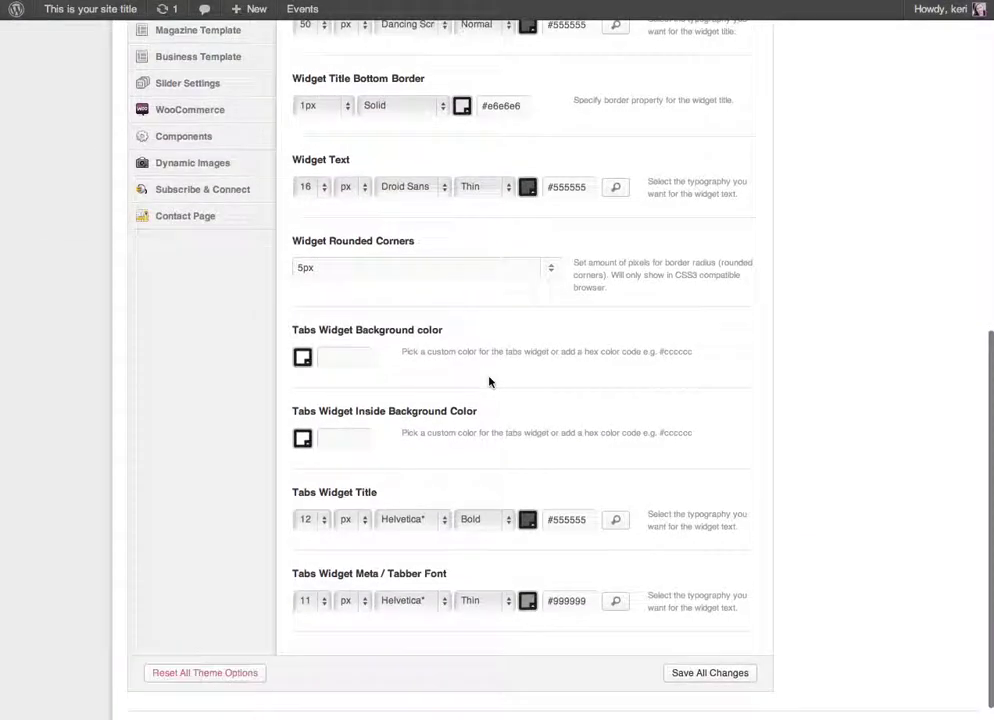
{"action": "mouse_move", "coordinate": [210, 189]}
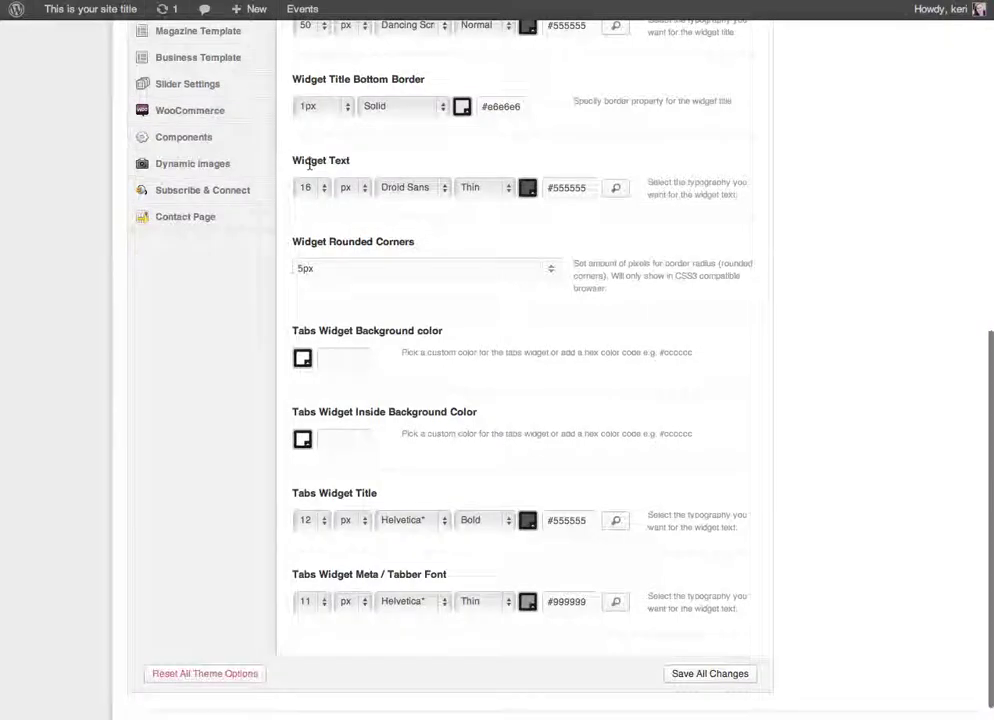
{"action": "scroll", "coordinate": [309, 160], "scroll_direction": "up", "scroll_amount": 2}
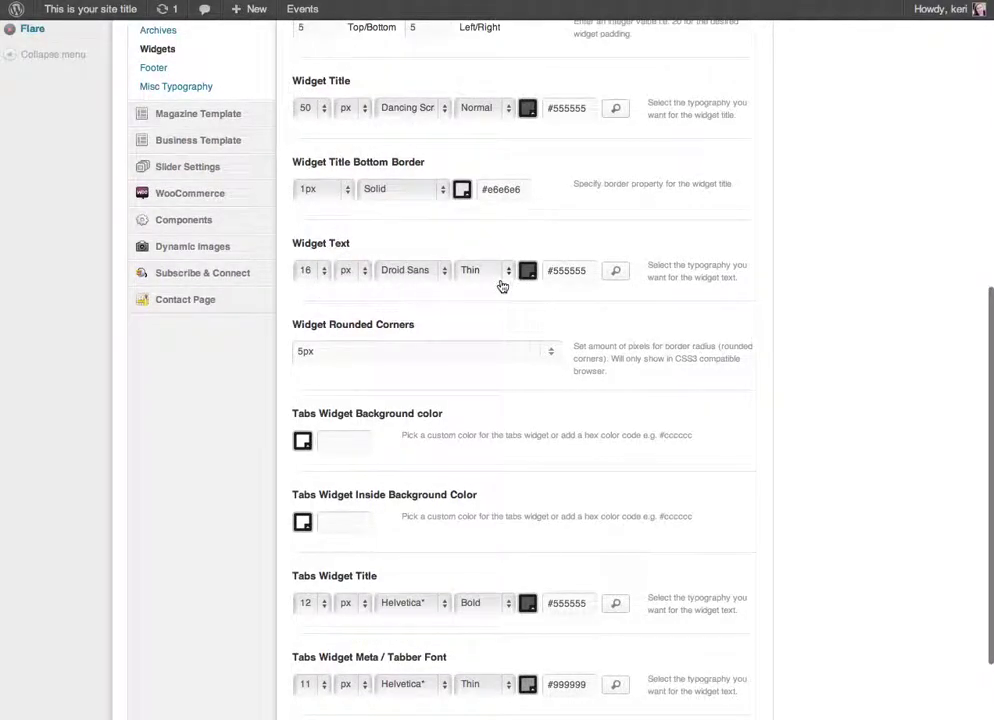
Step: Examine the Tabs Widget options for background color, title typography and meta/tabber font
{"action": "scroll", "coordinate": [501, 284], "scroll_direction": "down", "scroll_amount": 3}
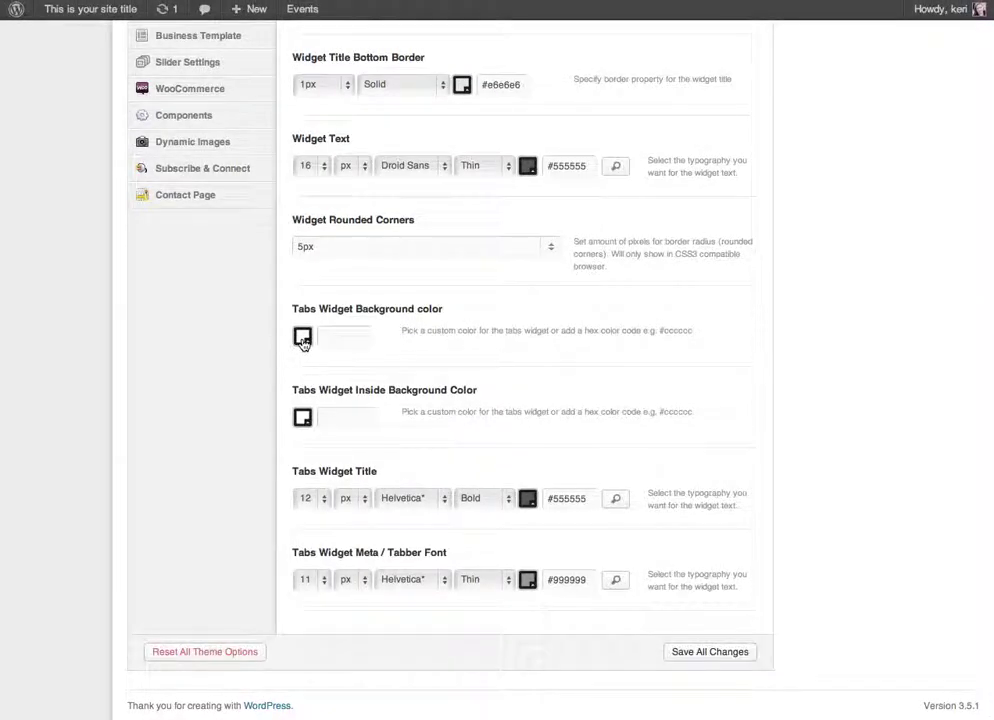
{"action": "left_click_drag", "start_coordinate": [295, 309], "coordinate": [503, 304]}
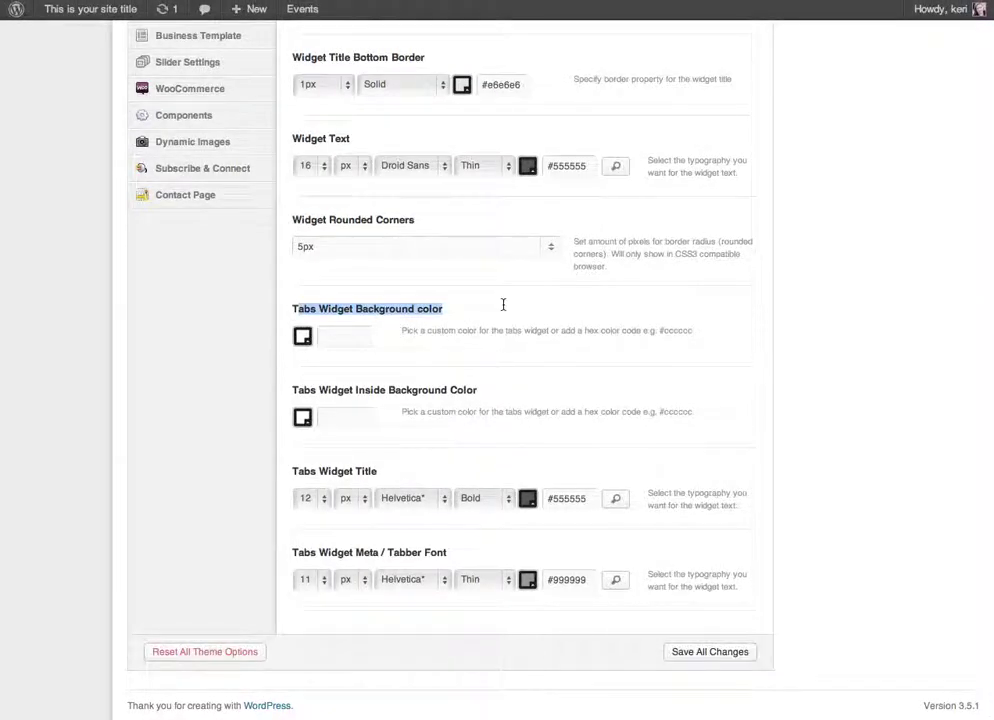
{"action": "left_click_drag", "start_coordinate": [292, 471], "coordinate": [378, 471]}
{"action": "left_click", "coordinate": [297, 560]}
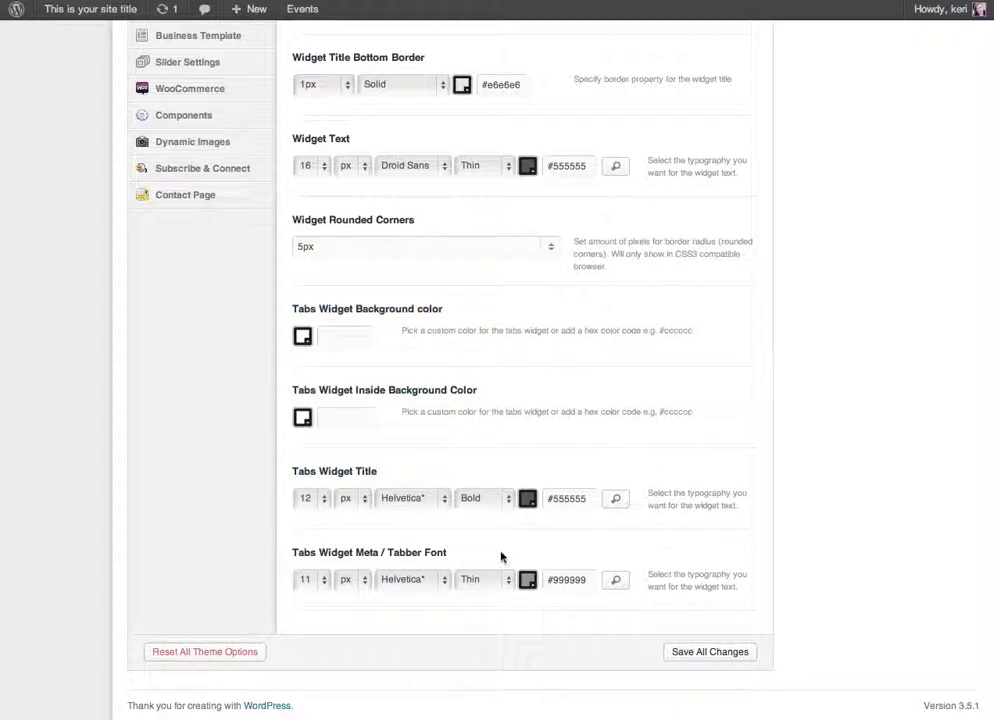
{"action": "left_click_drag", "start_coordinate": [289, 558], "coordinate": [506, 554]}
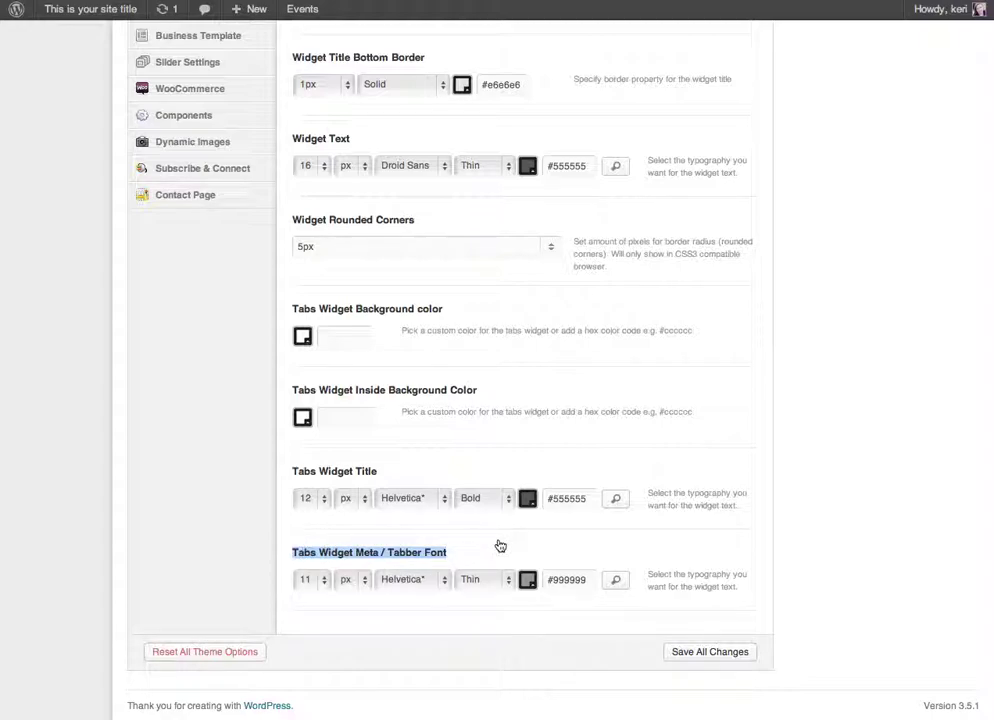
{"action": "scroll", "coordinate": [500, 546], "scroll_direction": "up", "scroll_amount": 10}
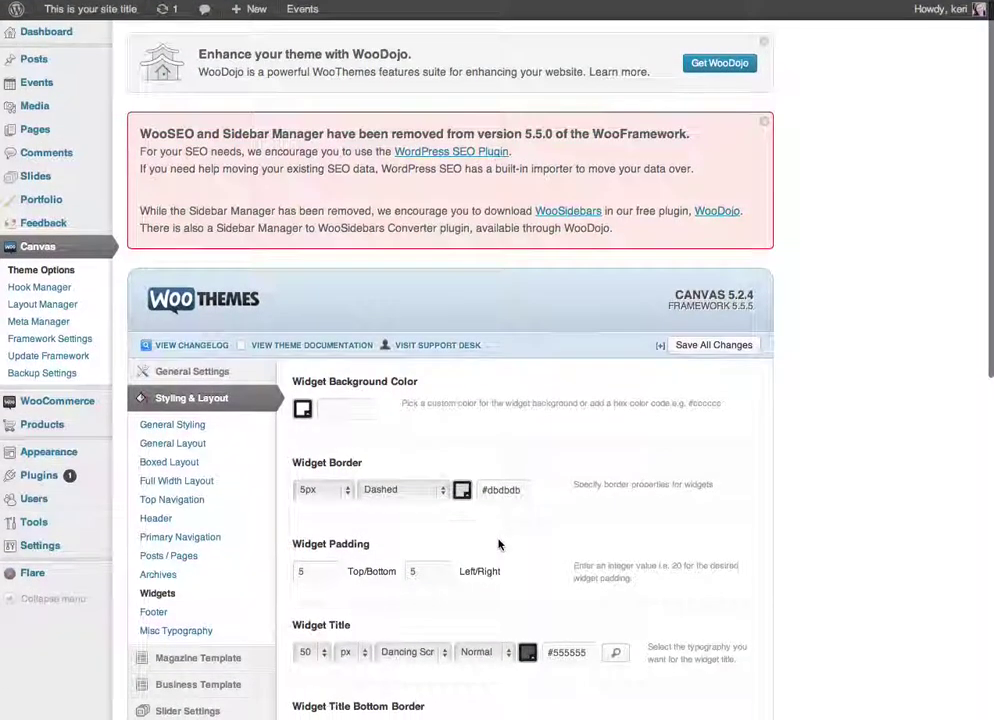